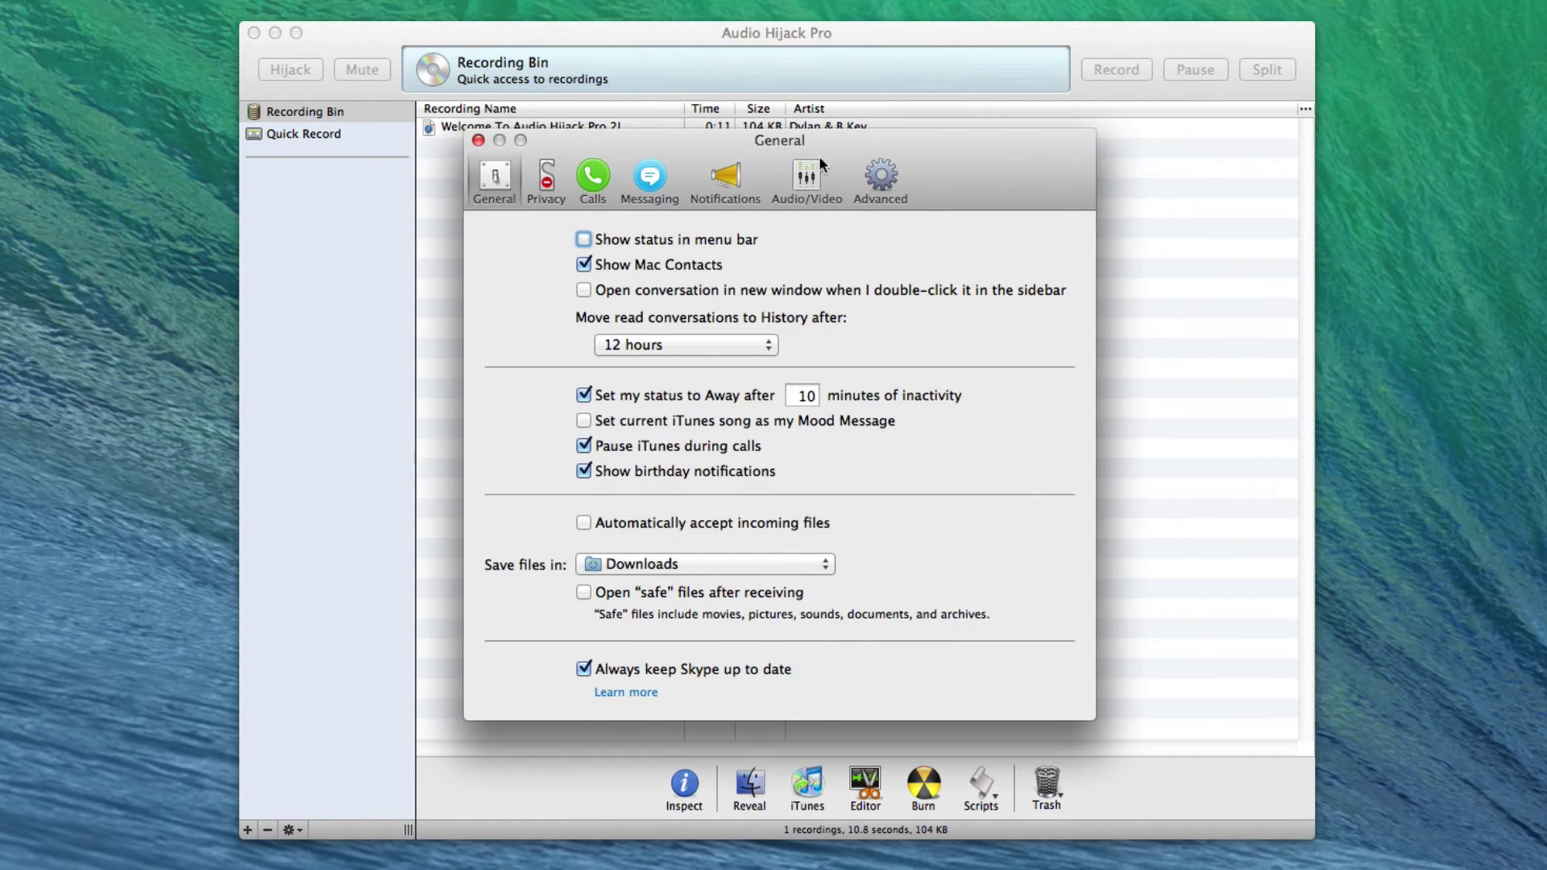
Step: Check Skype's Audio/Video microphone, keep BLUE NESSIE USB MIC, then bring Audio Hijack Pro forward
click(806, 176)
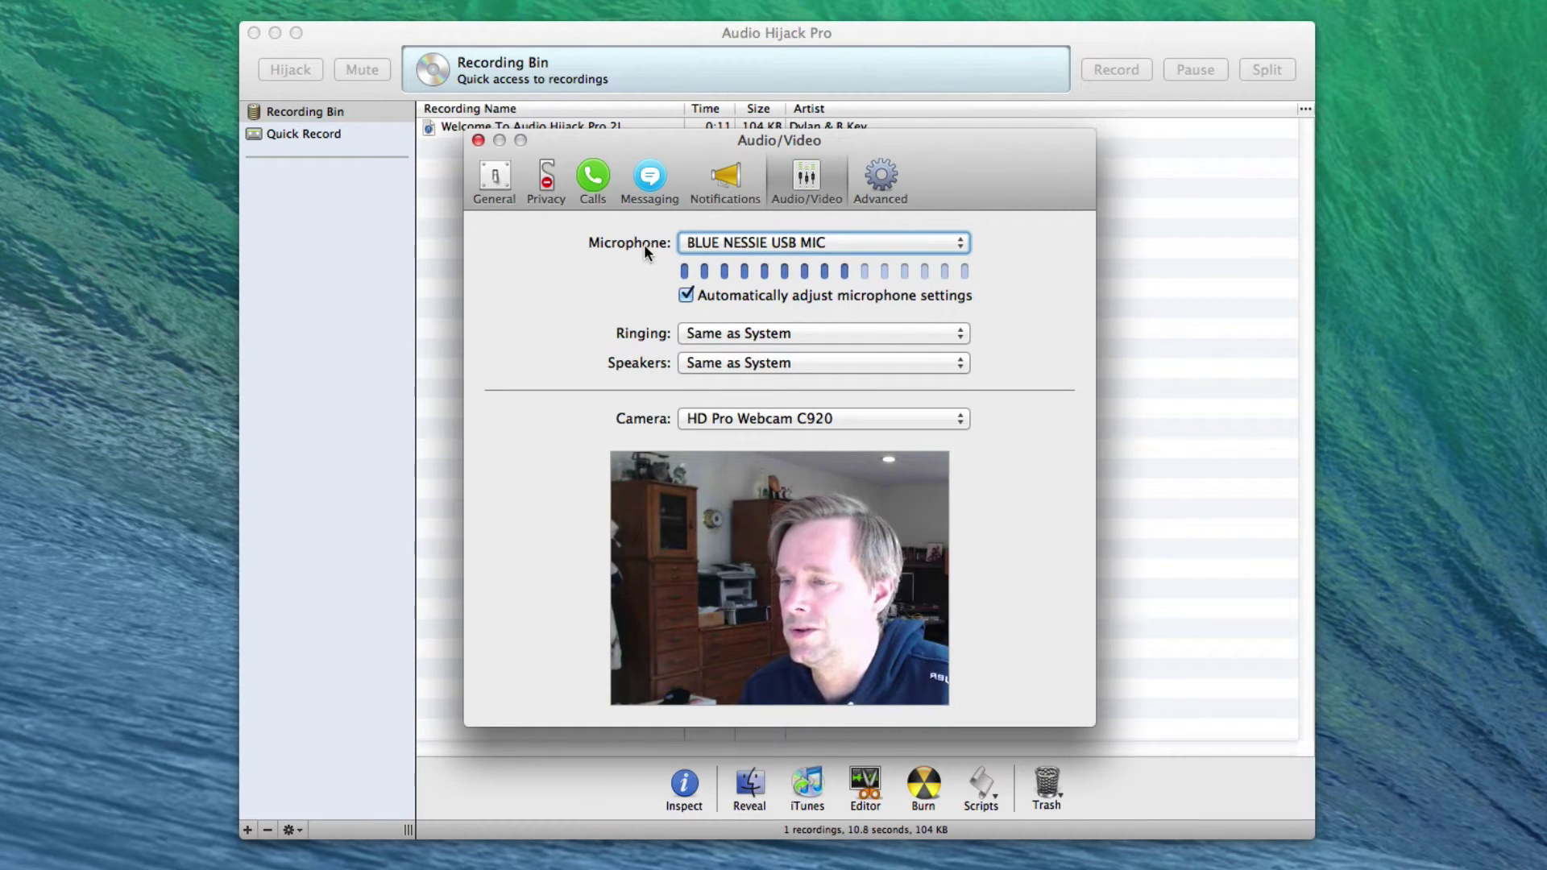
click(685, 243)
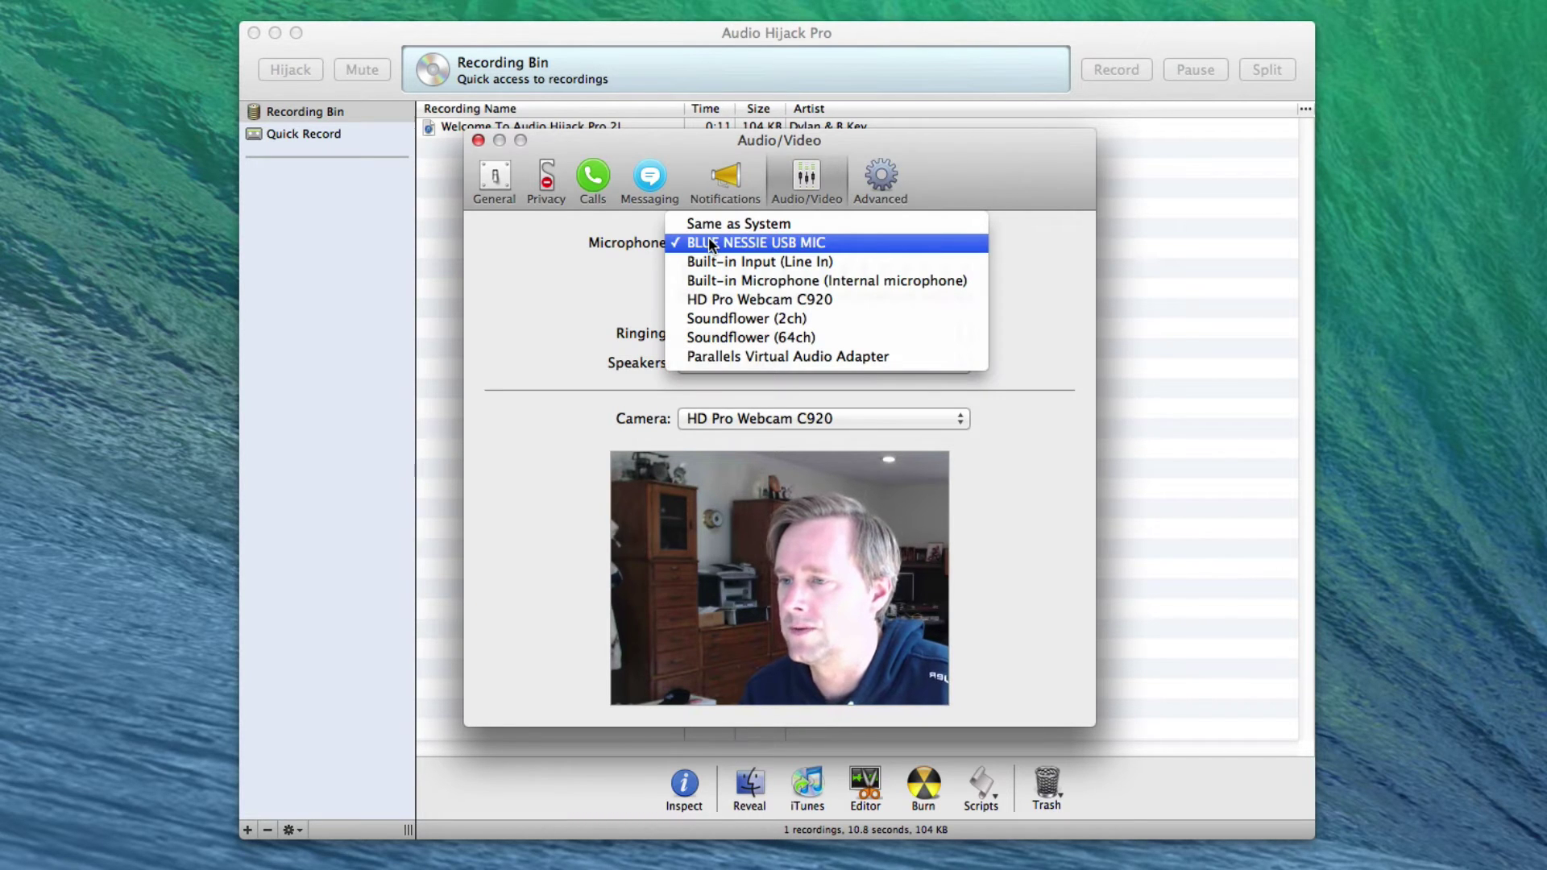
click(626, 240)
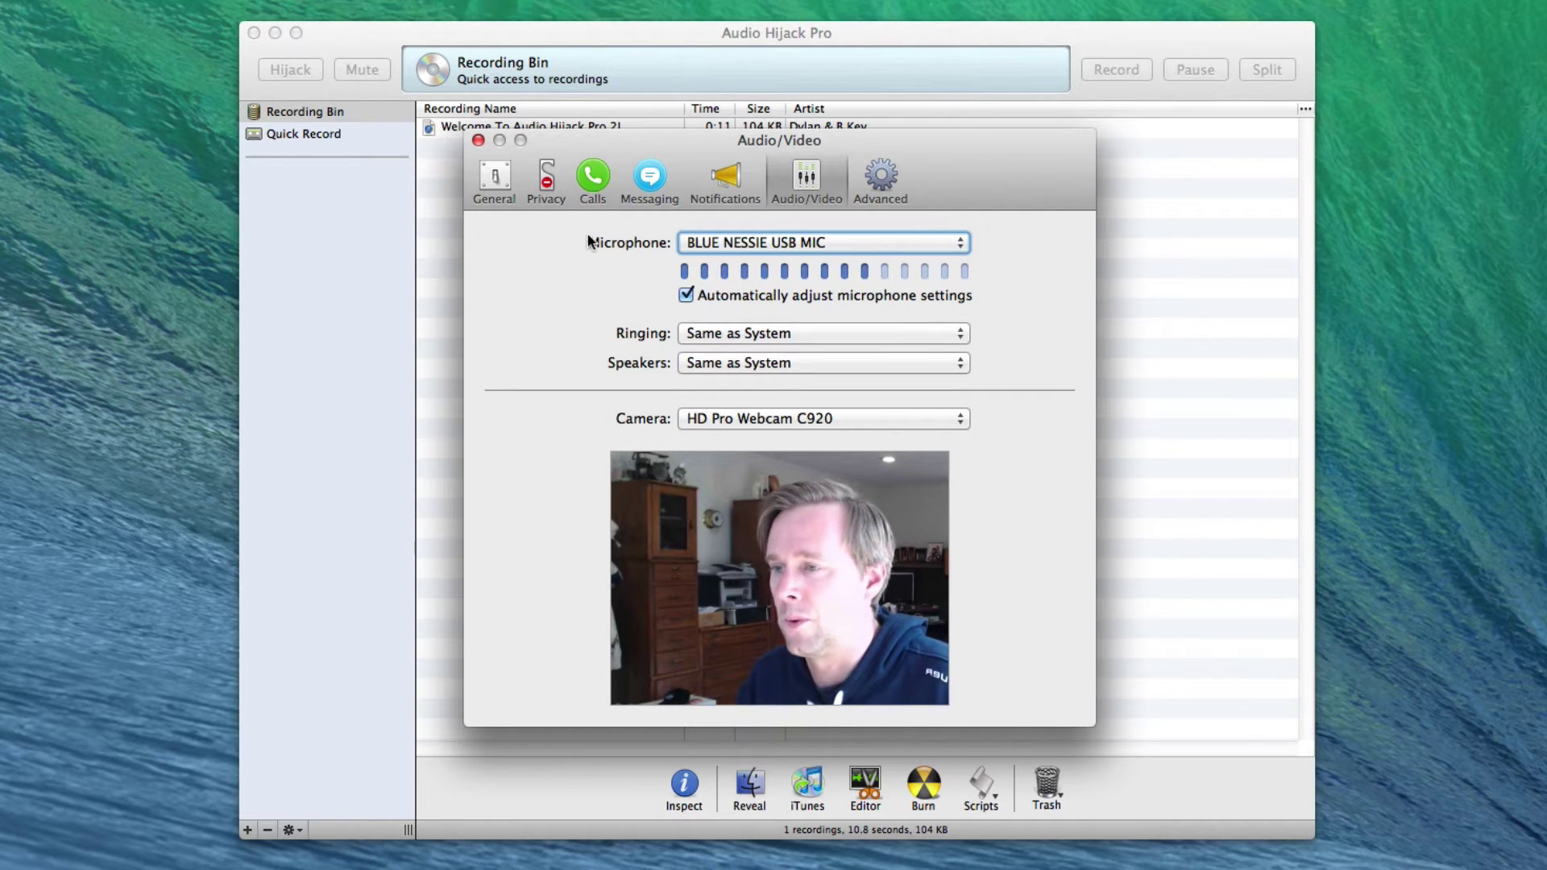
click(501, 174)
Step: Create a new hijack session with Cmd+N and select <Select a Source> in the sidebar
click(398, 196)
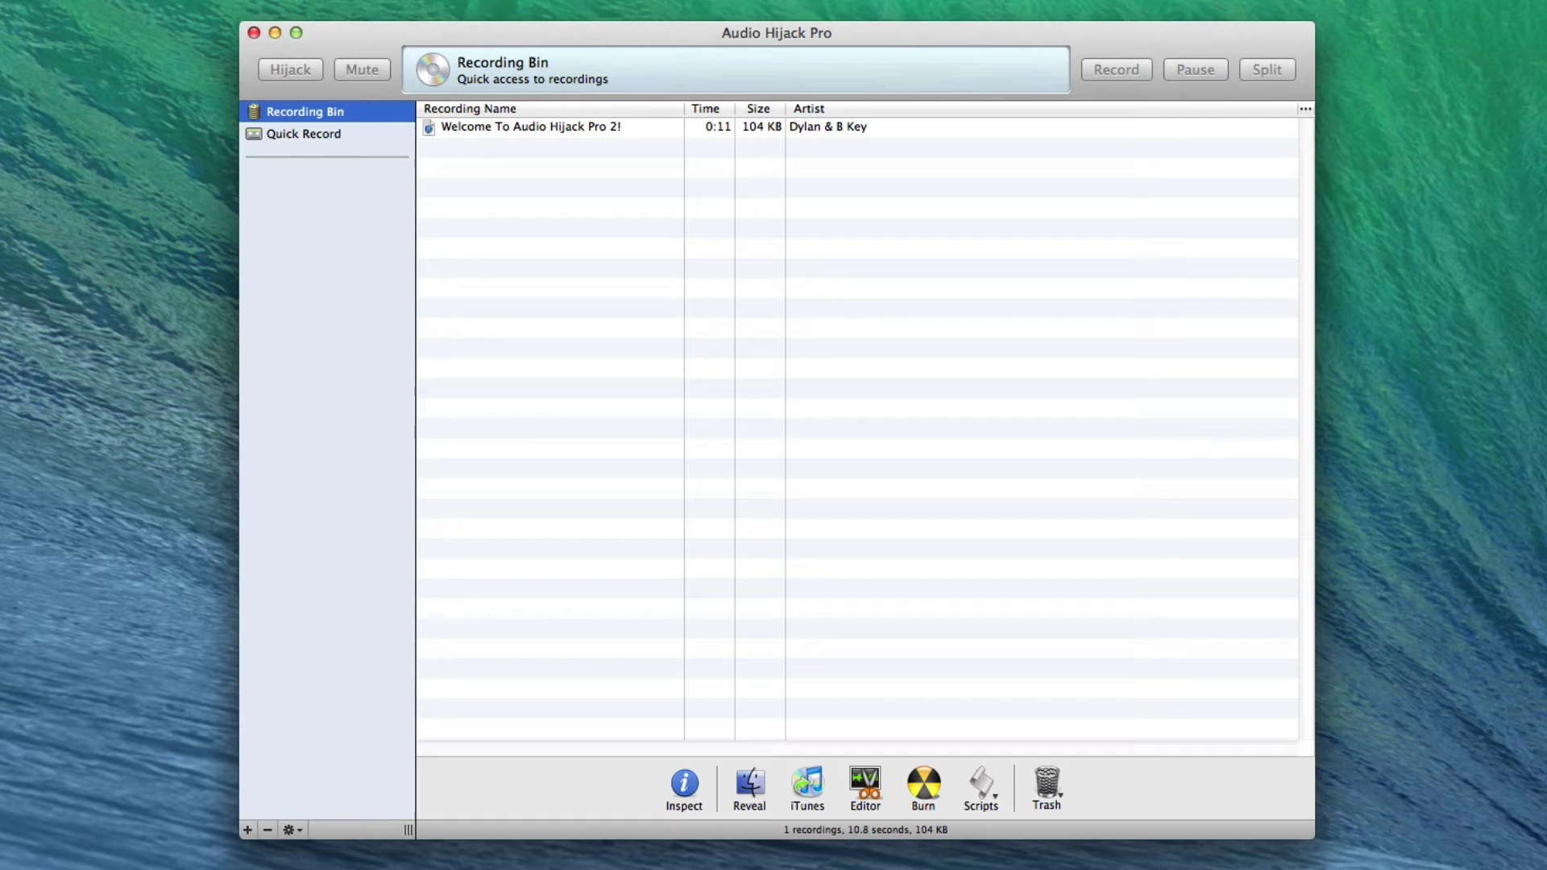
key(super+n)
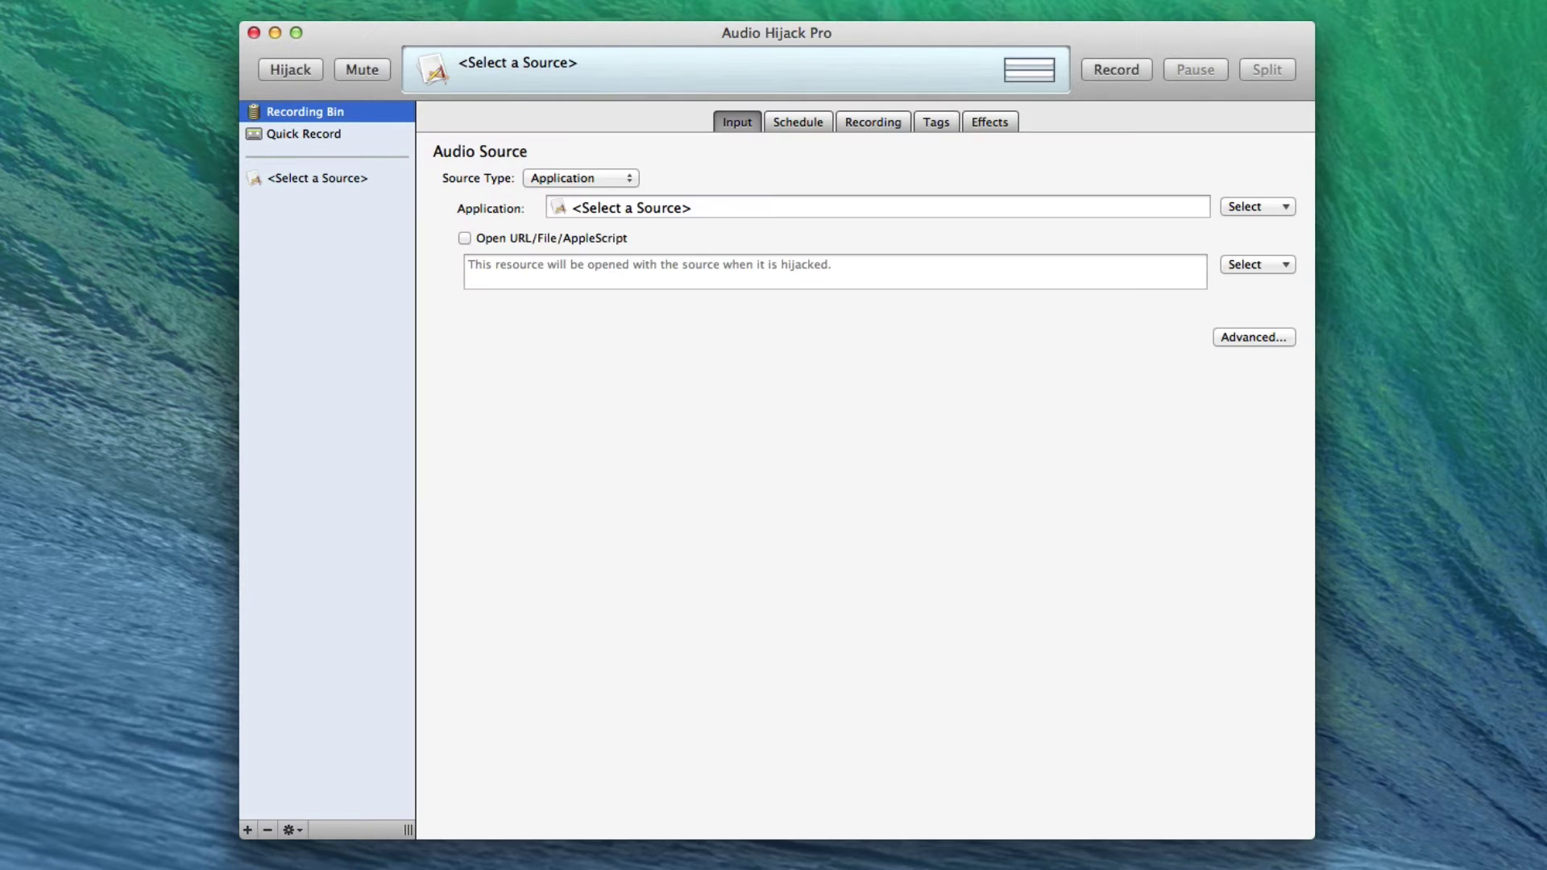
click(326, 177)
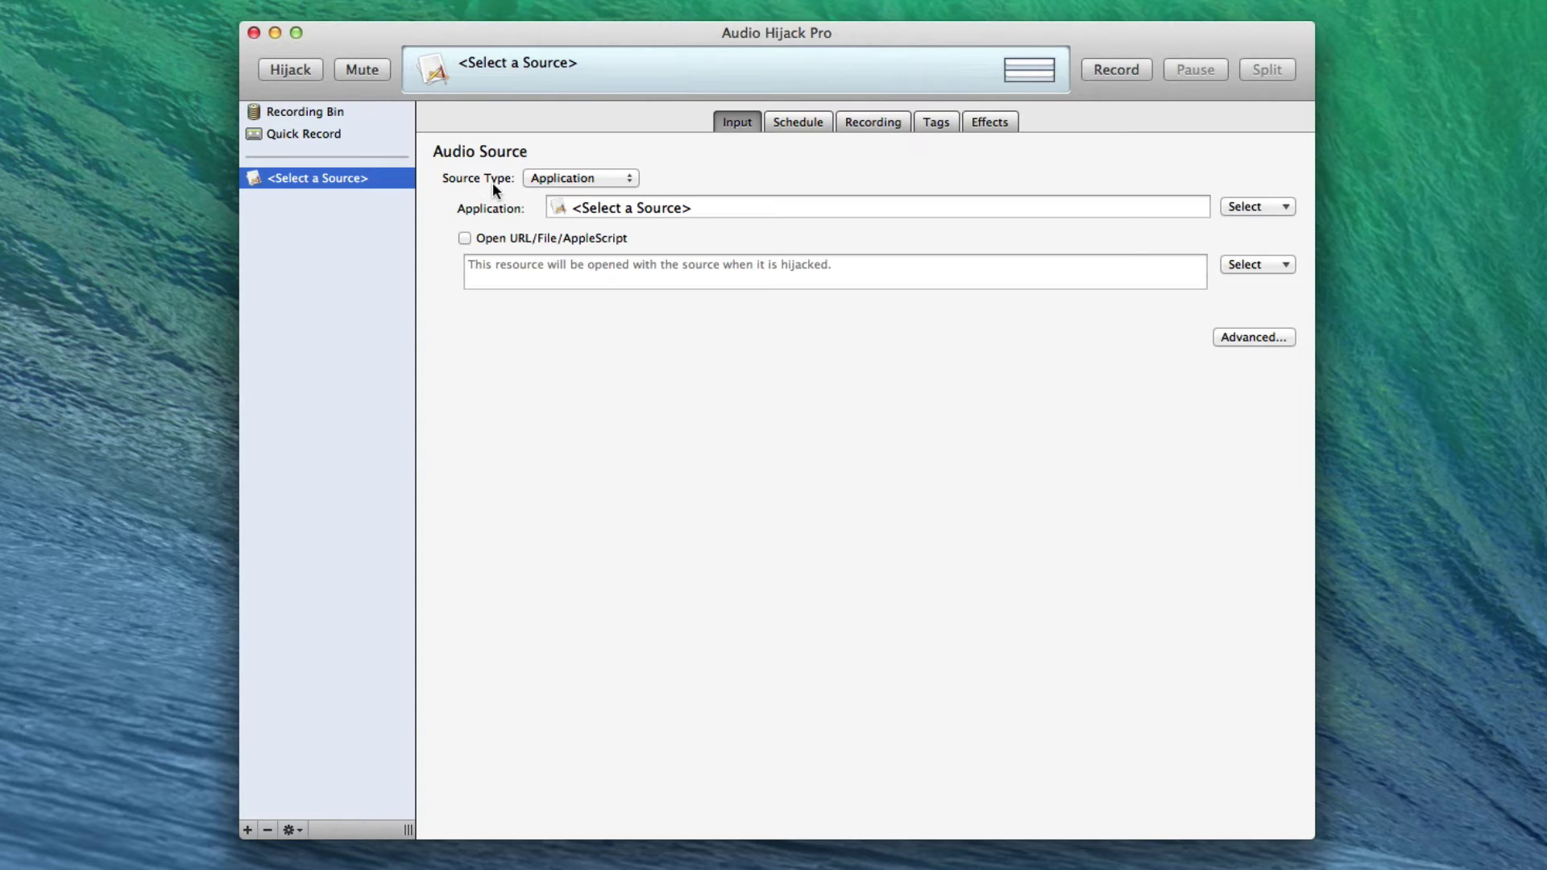
Step: Make the session's source type Audio Device with BLUE NESSIE USB MIC as the input device
click(573, 175)
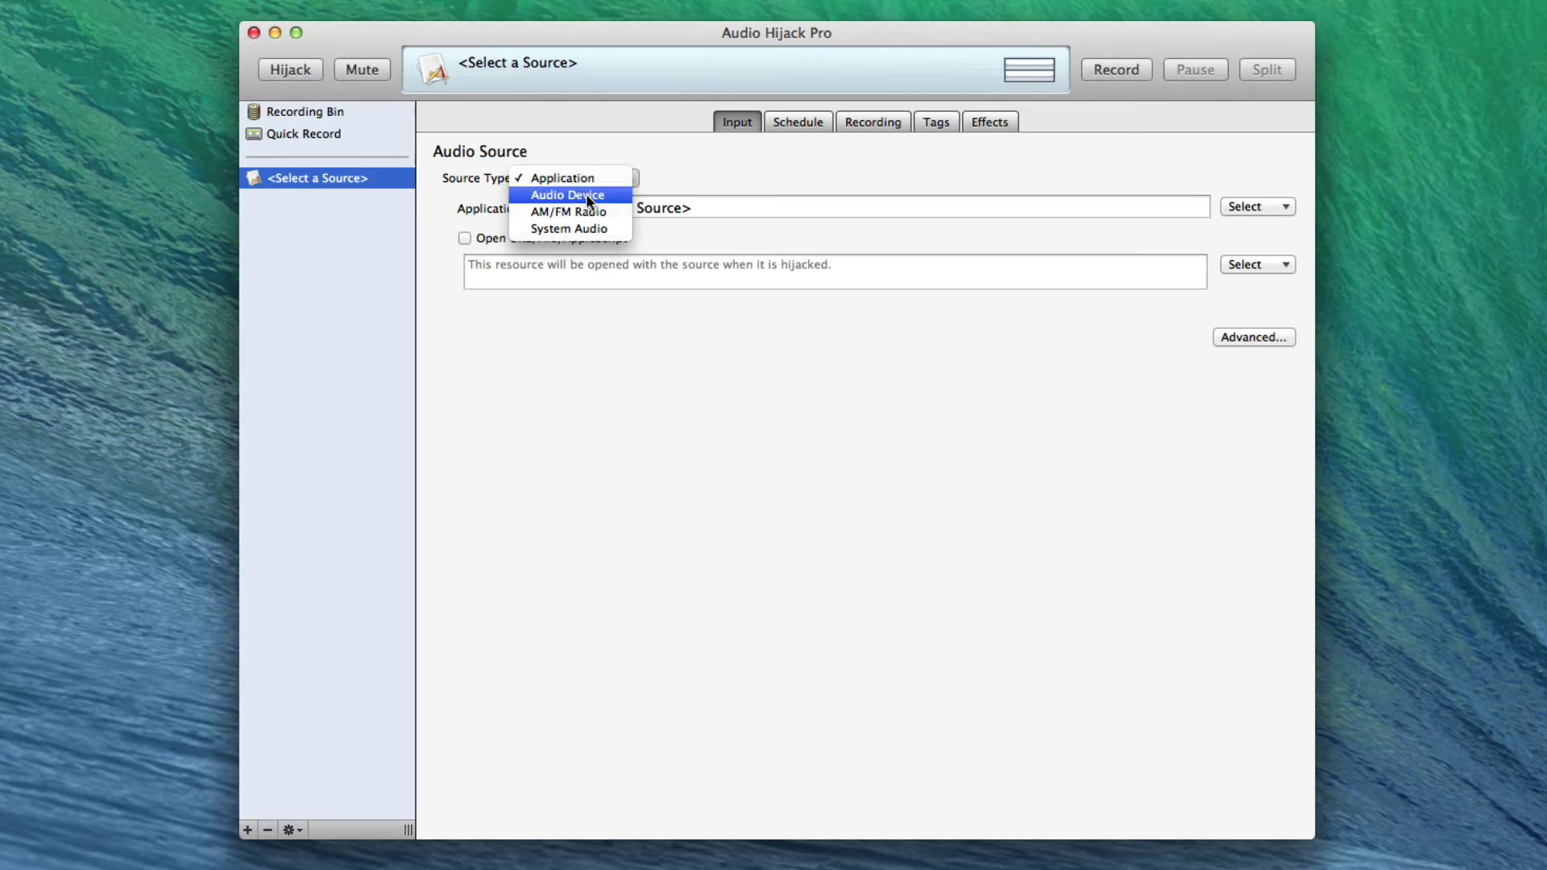
click(603, 194)
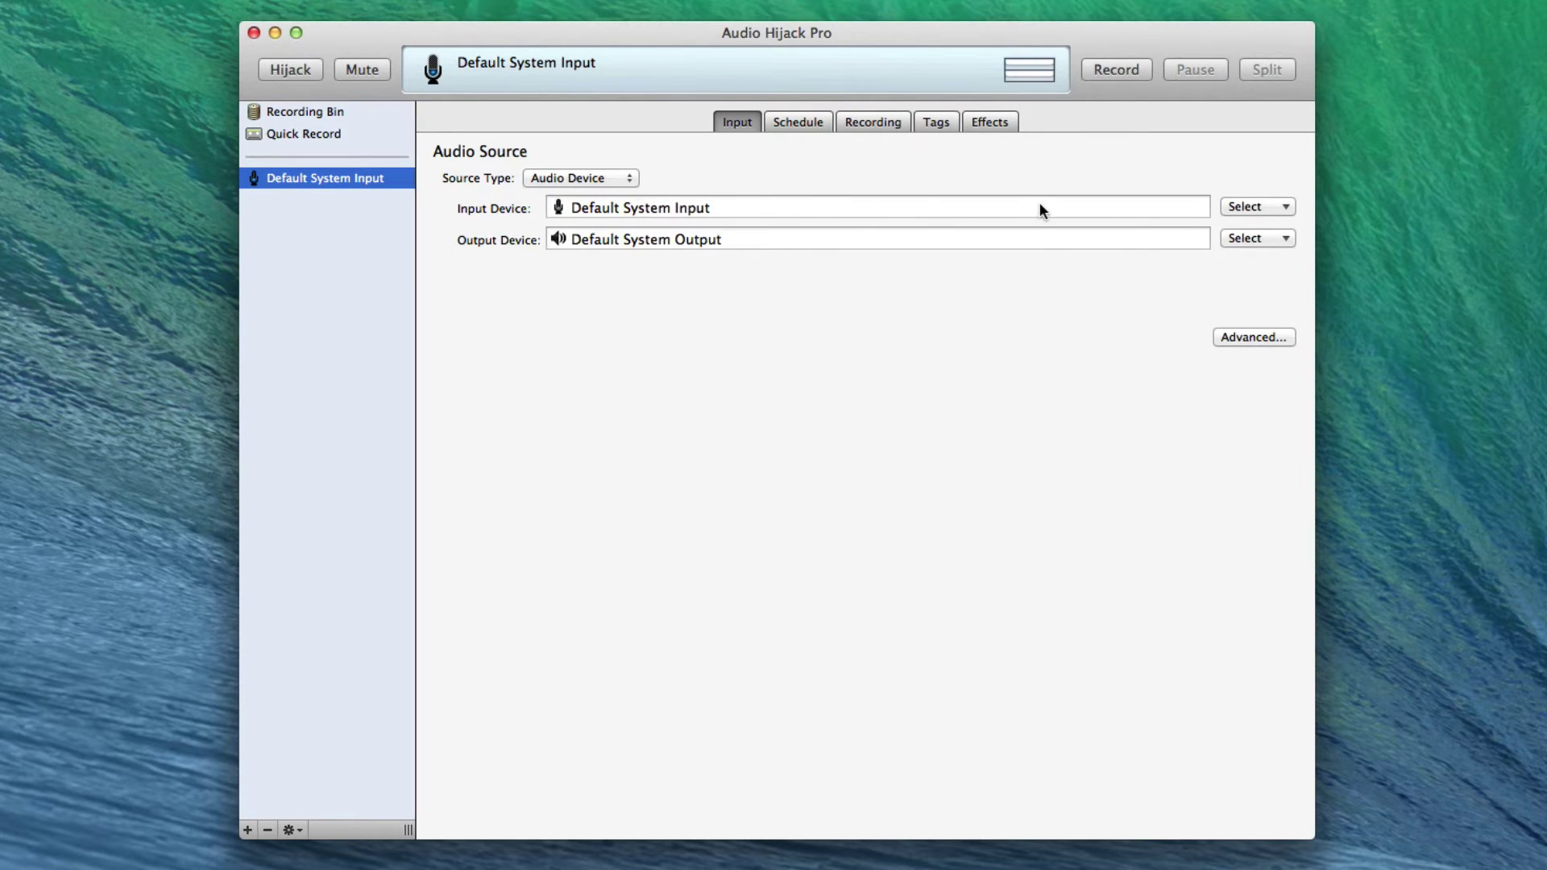
click(1256, 208)
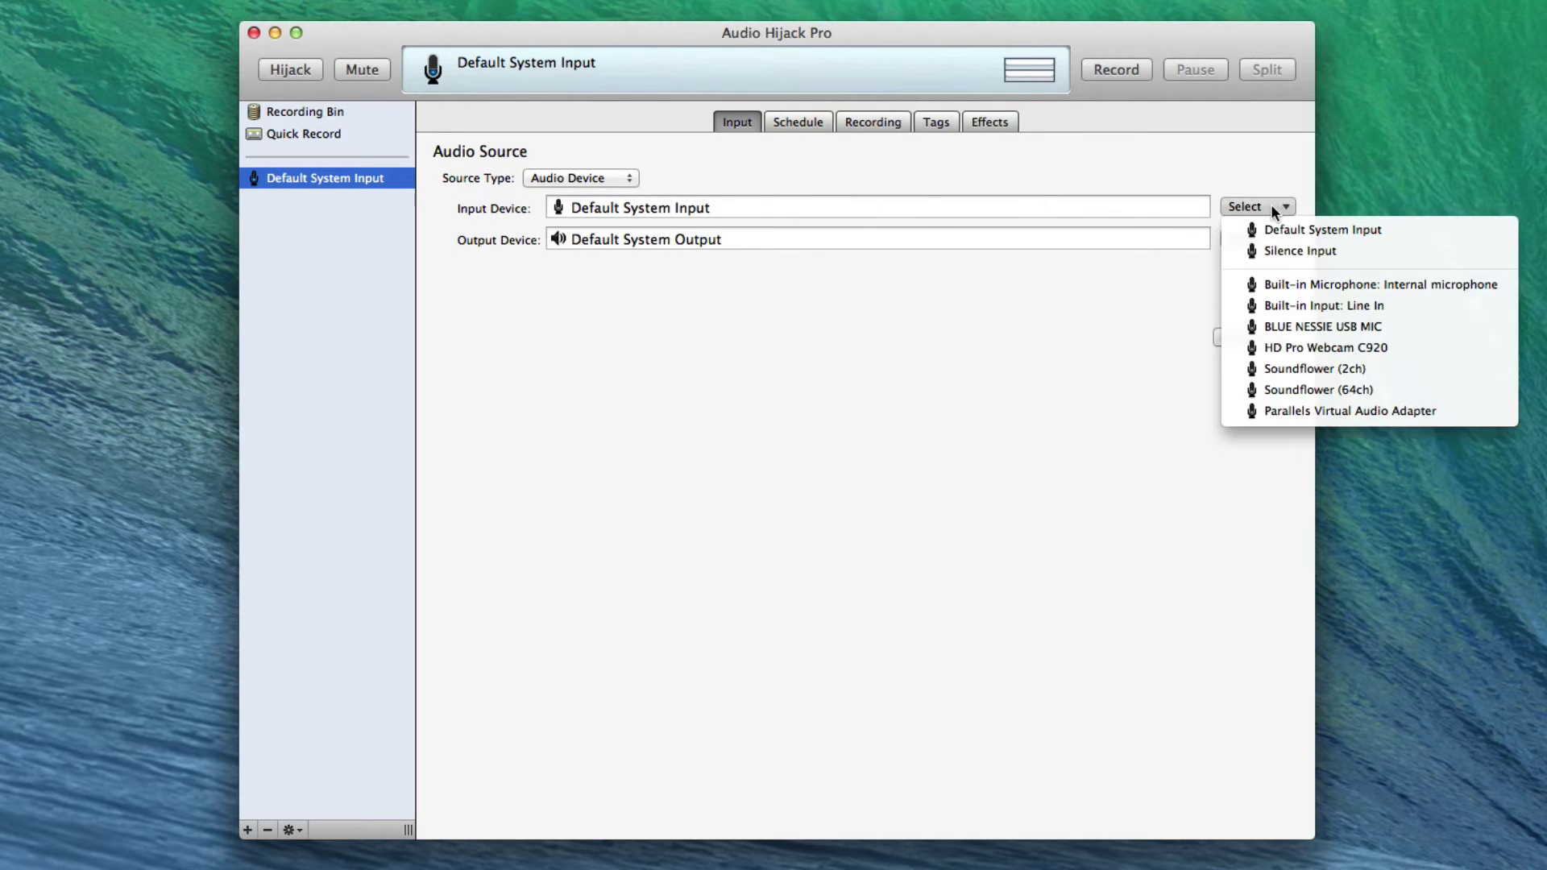
click(1308, 324)
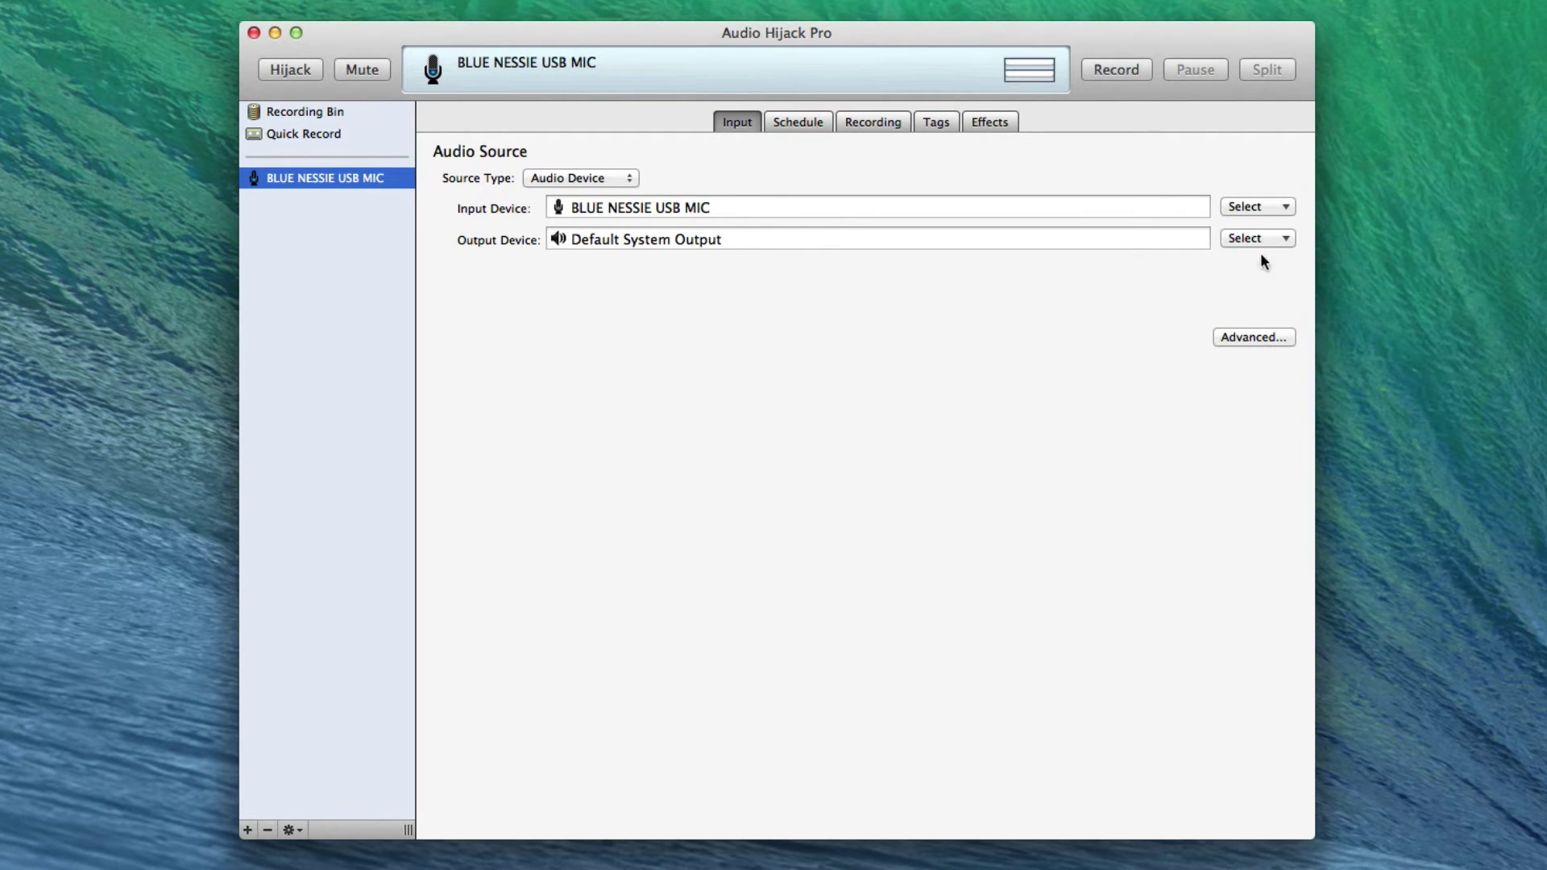
click(1282, 209)
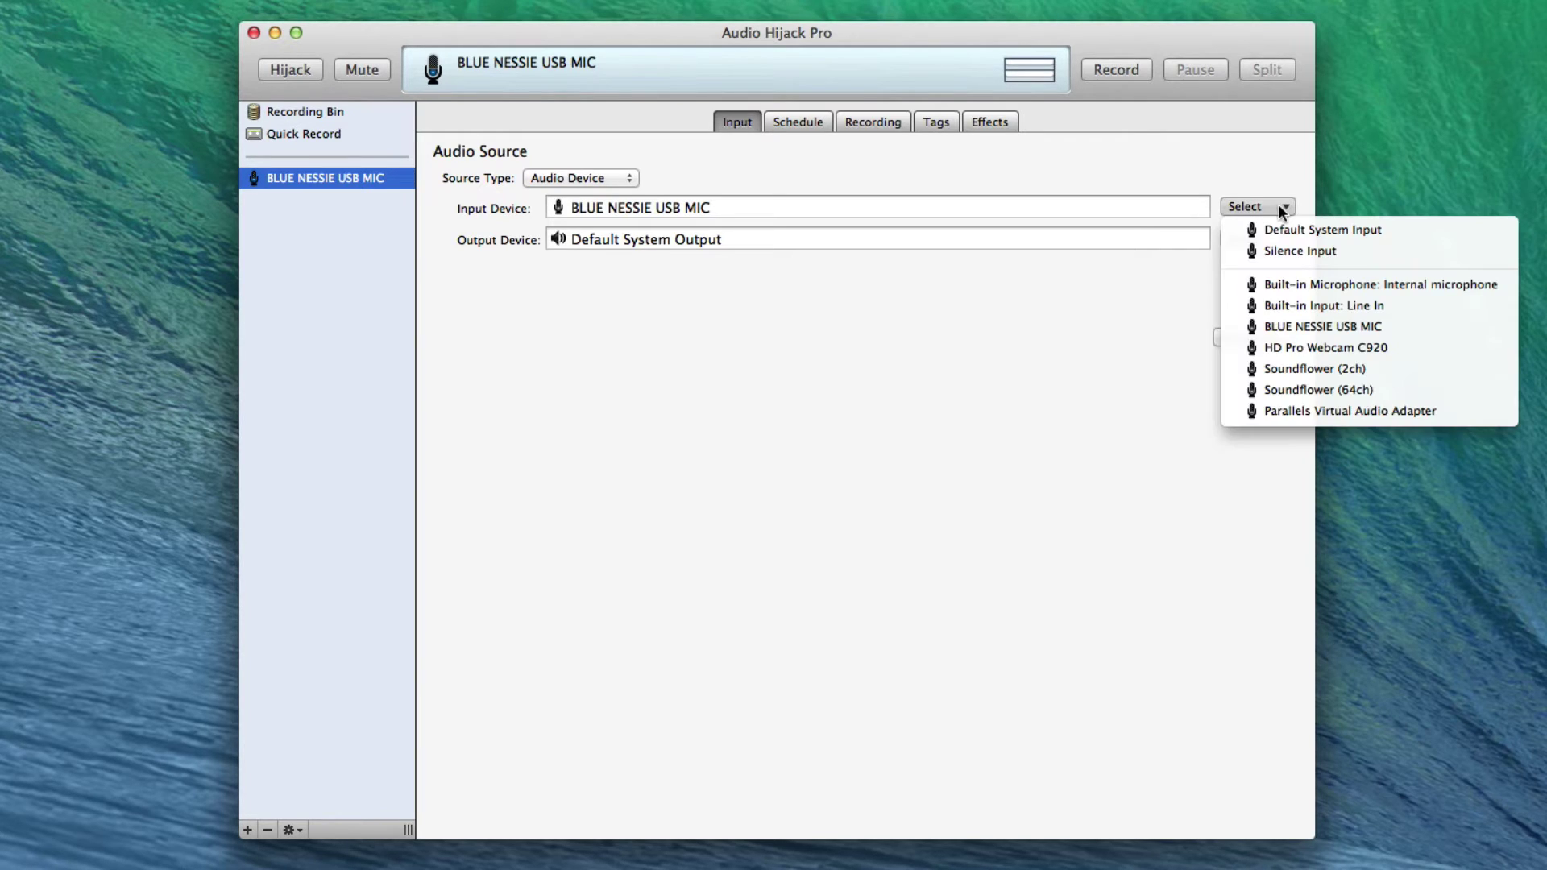
Step: Switch the session input device to Built-in Microphone: Internal microphone
click(1283, 289)
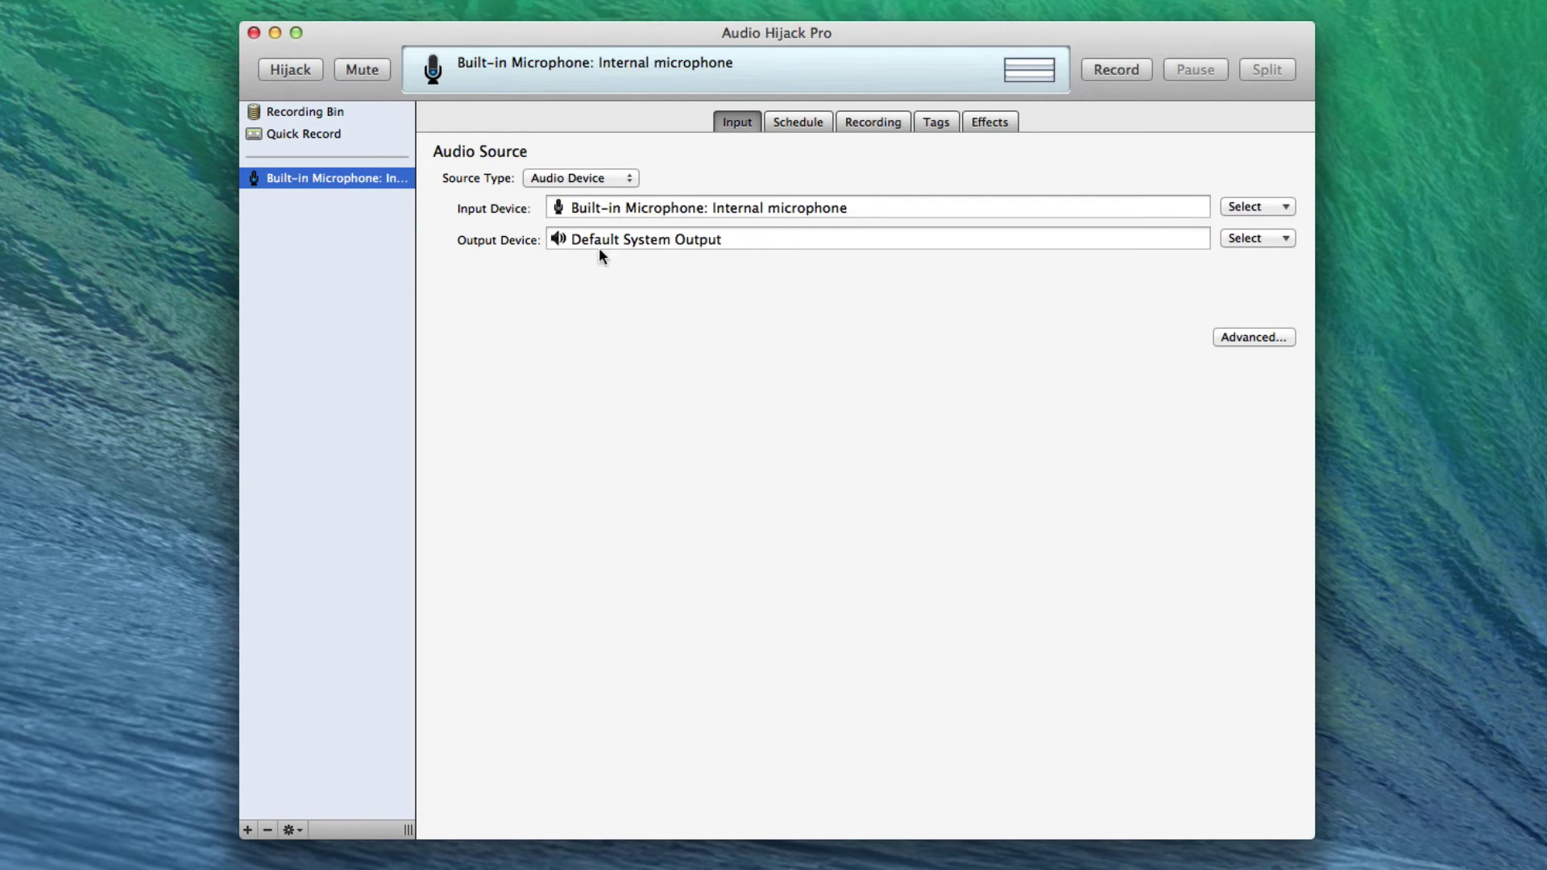
Step: Route the session's output device to Soundflower (2ch) instead of Default System Output
click(1246, 237)
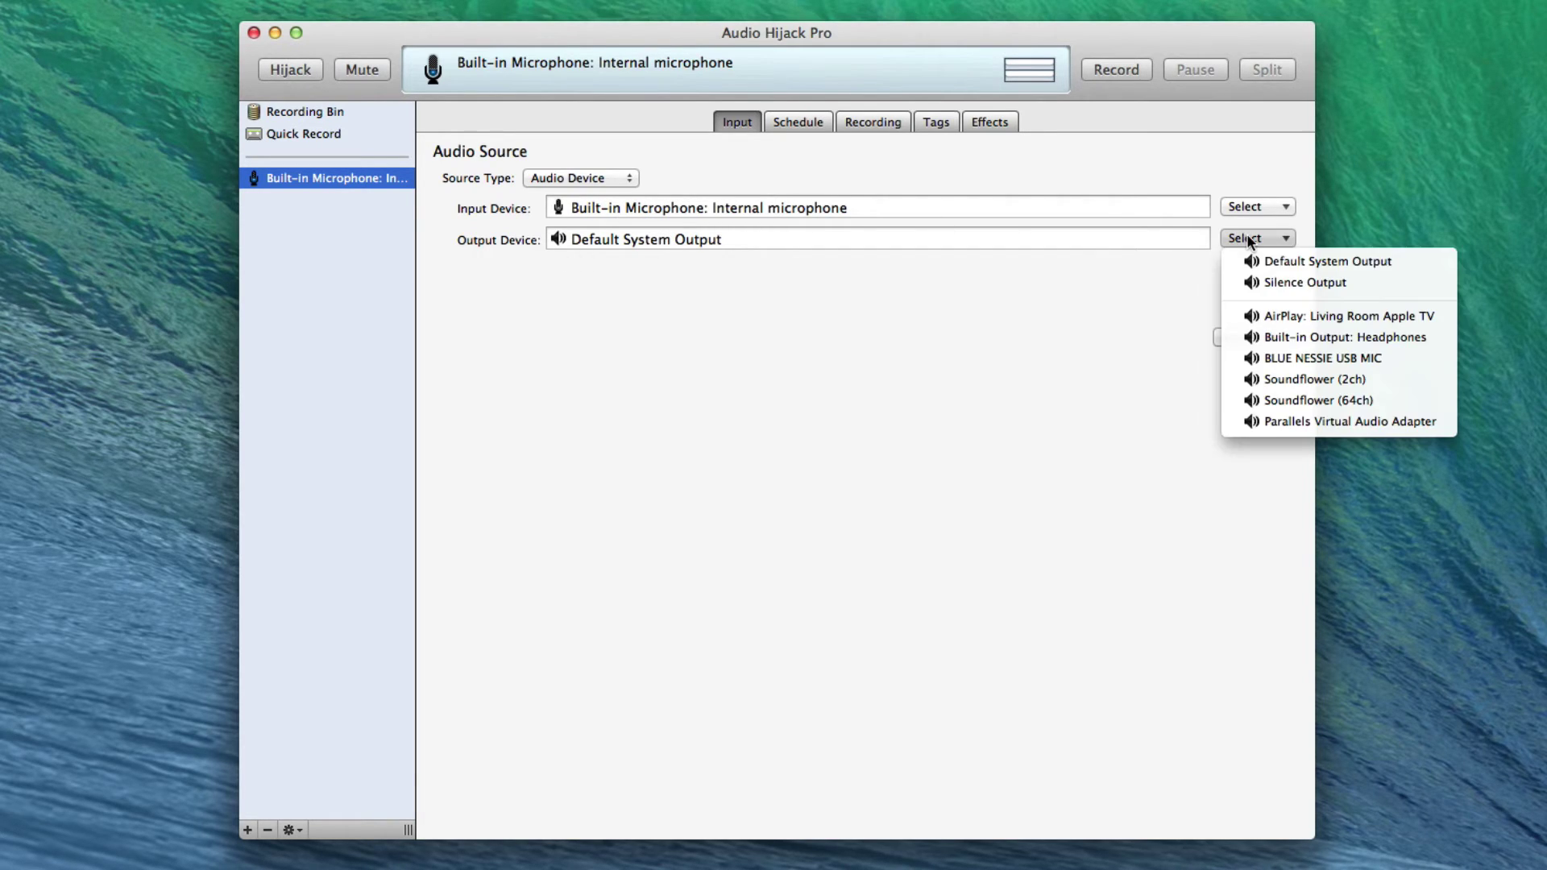
click(1290, 386)
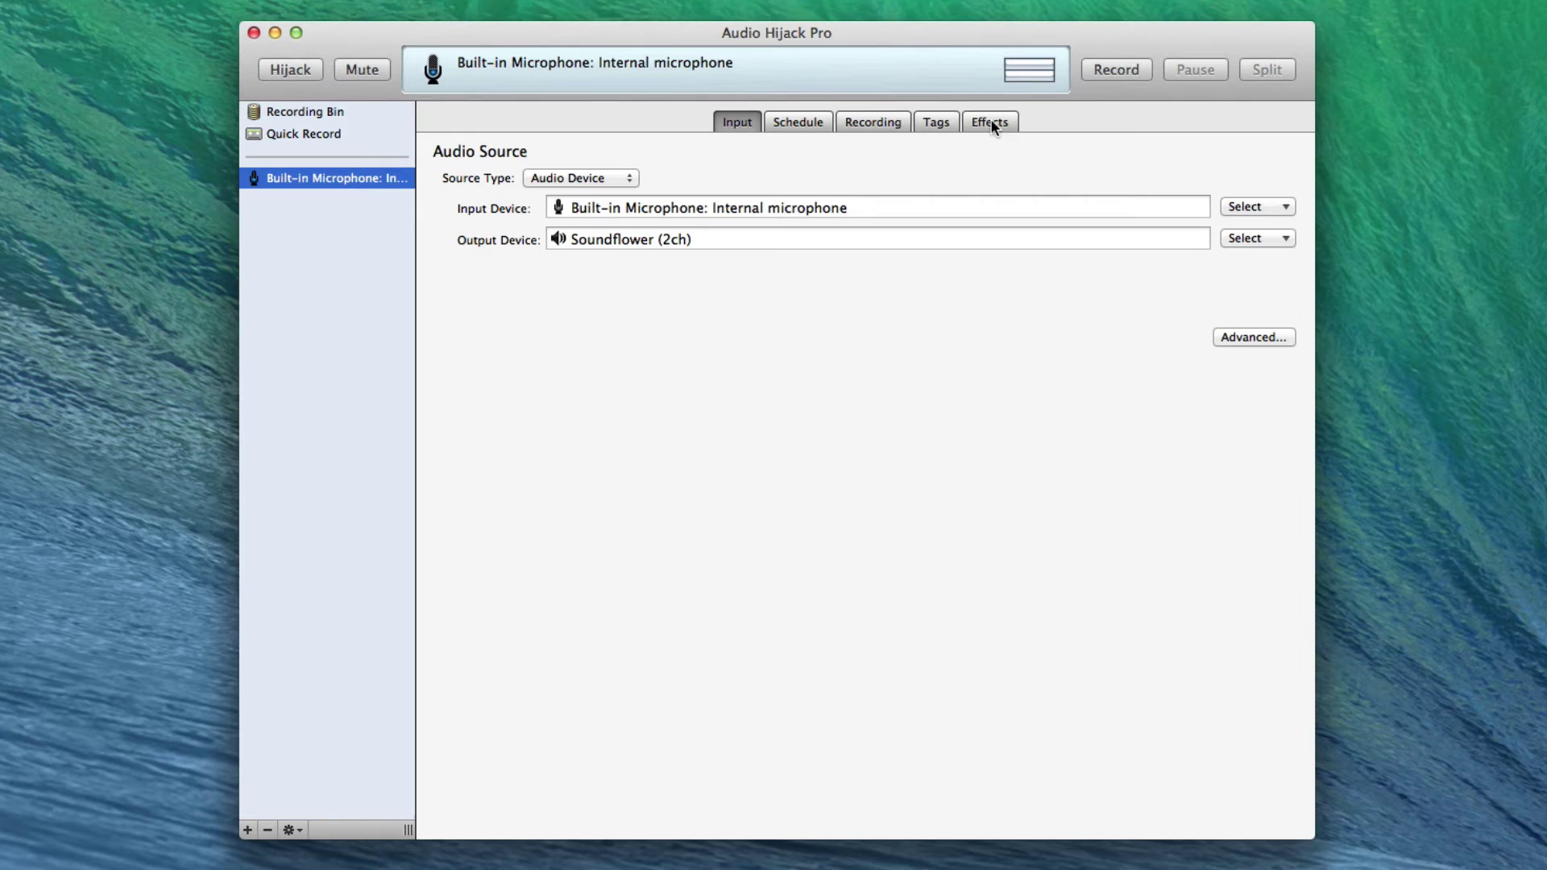
Step: Start hijacking the microphone session, set the meter to Out Peak and gain to 31%
click(293, 70)
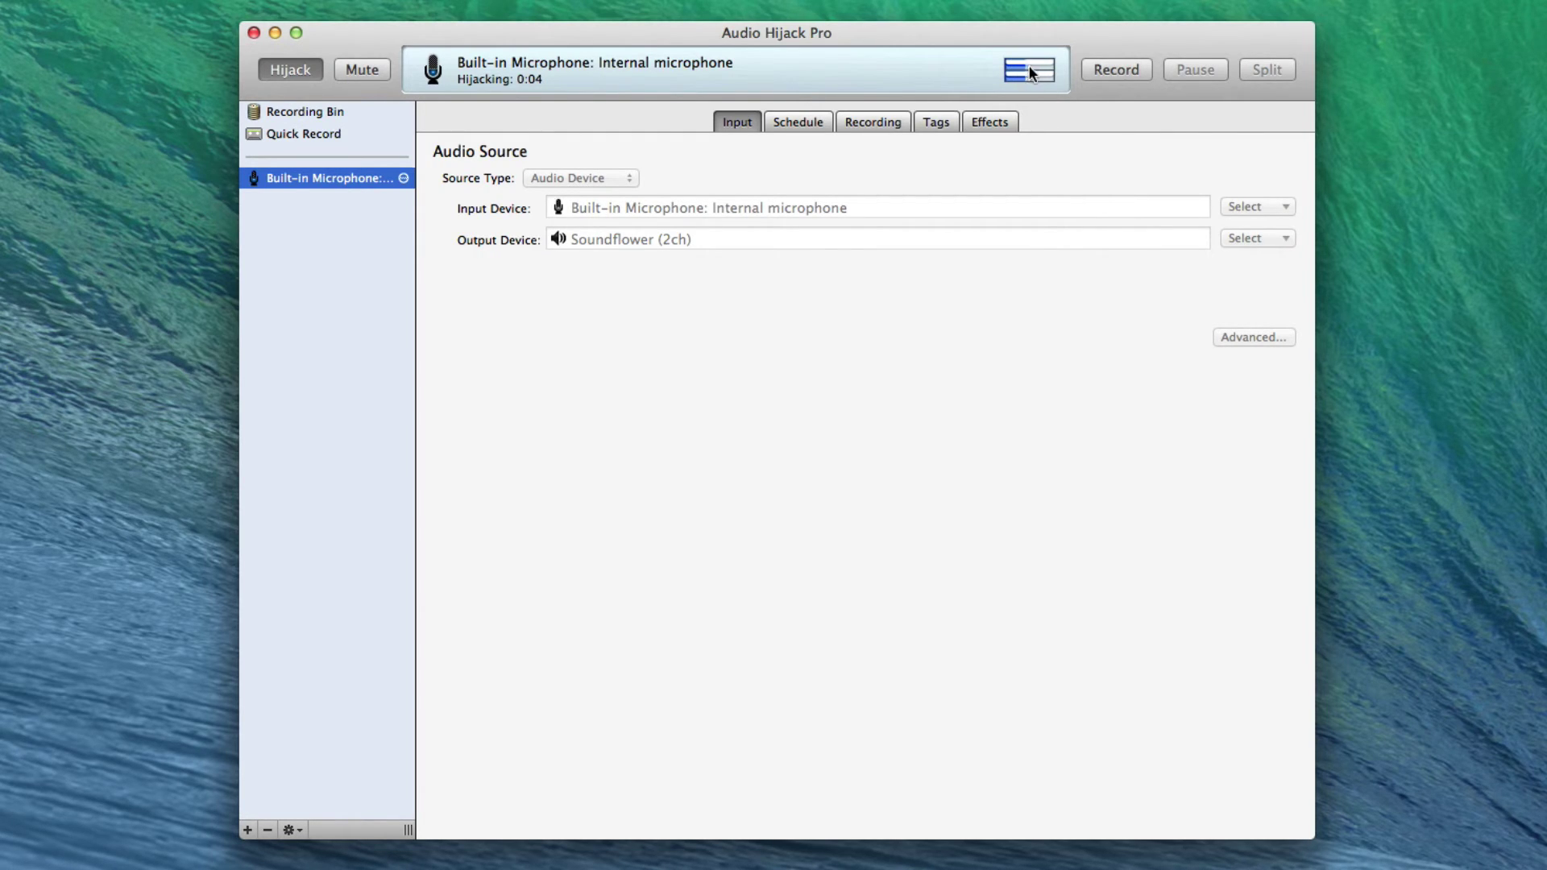
click(988, 123)
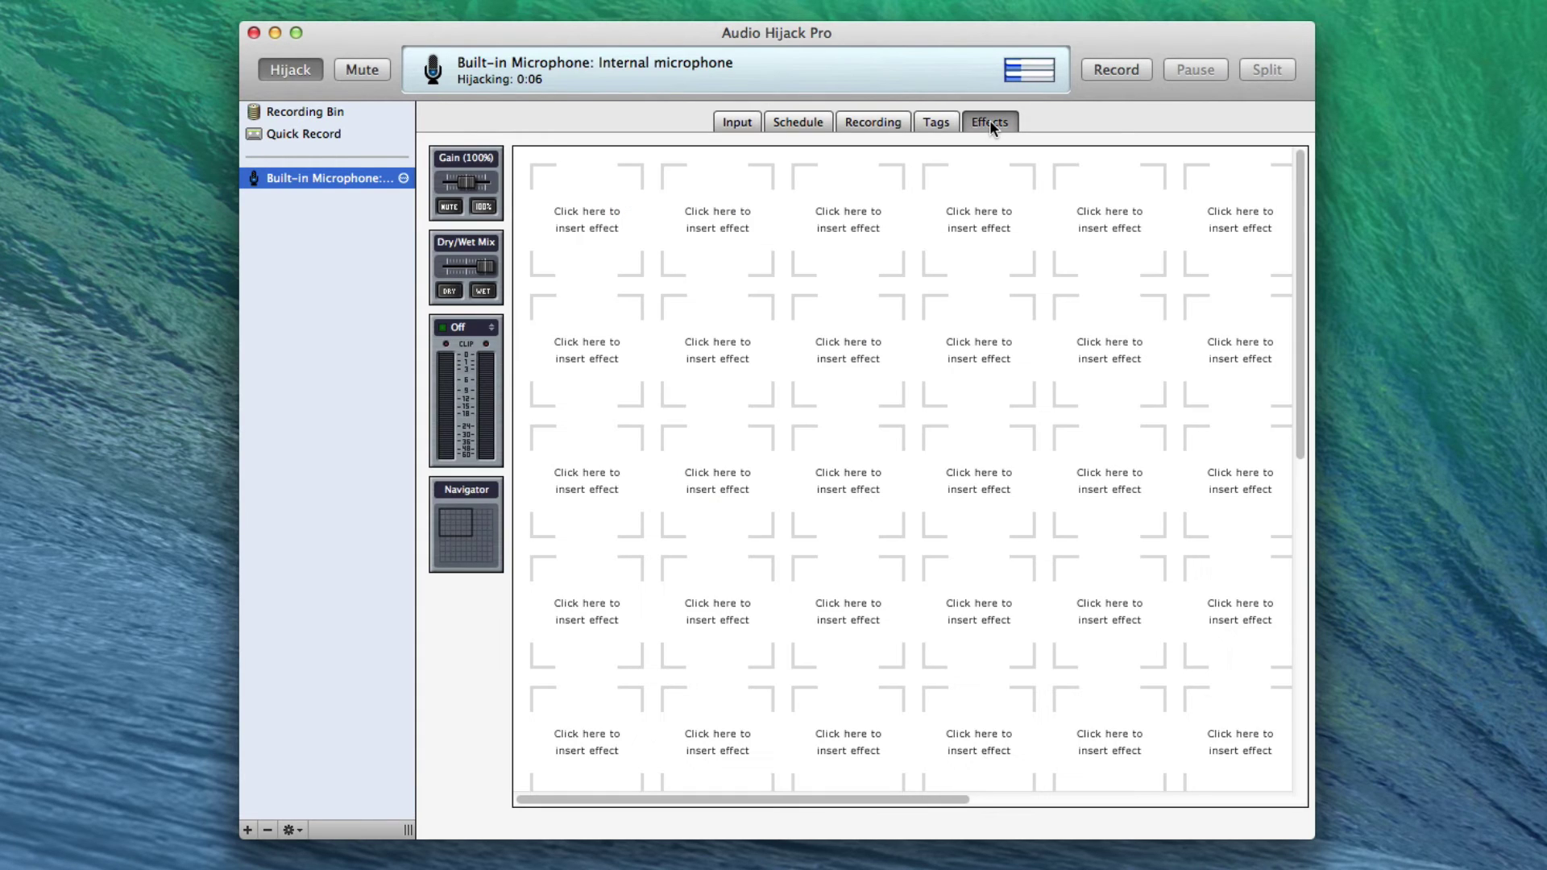
click(490, 327)
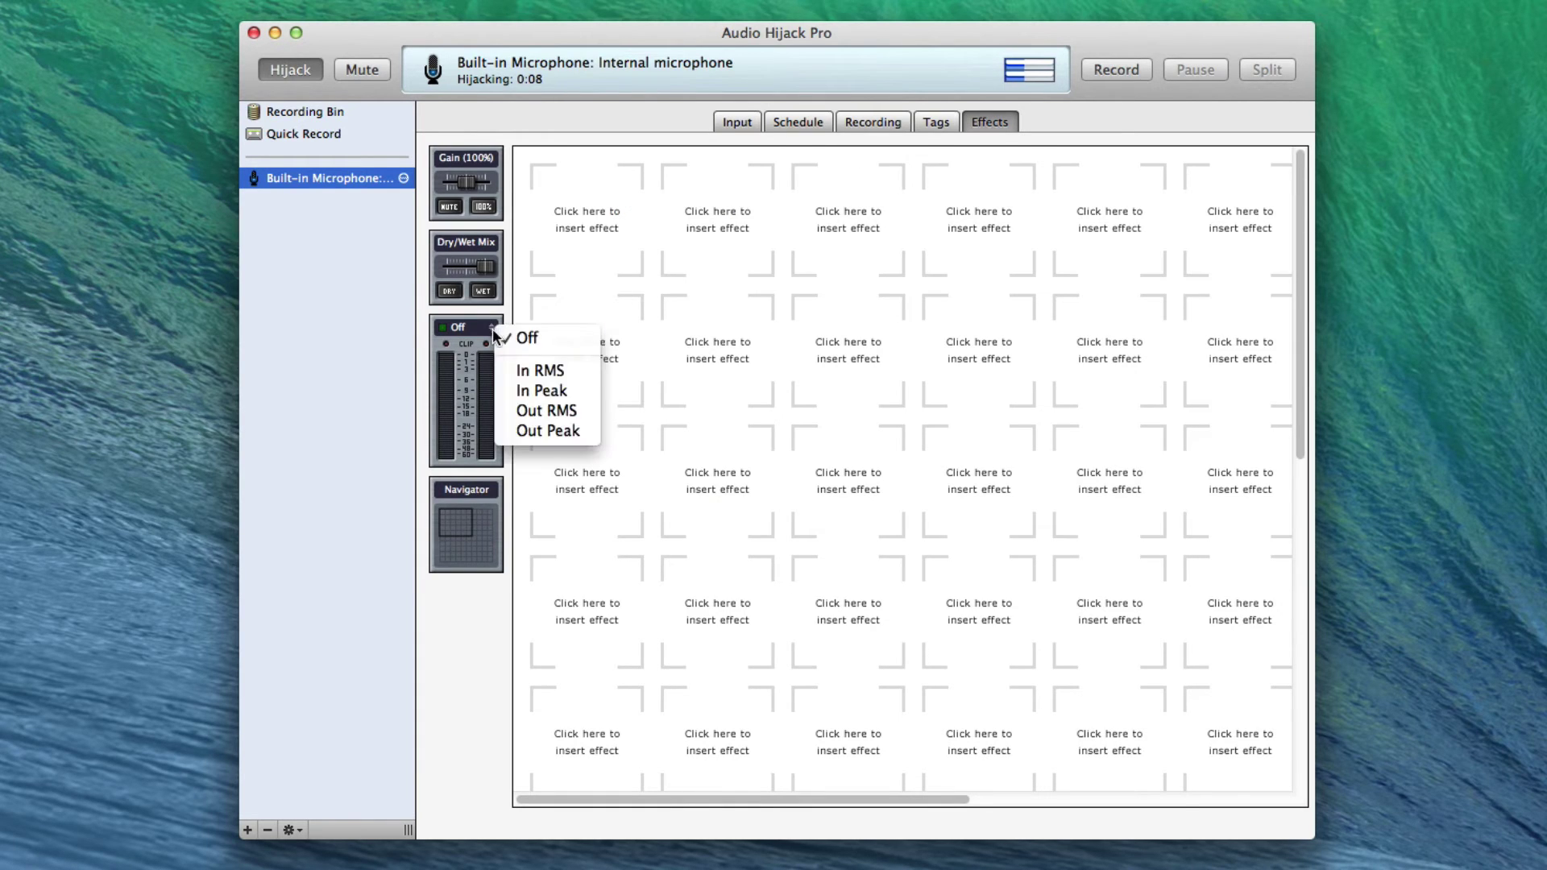
click(548, 432)
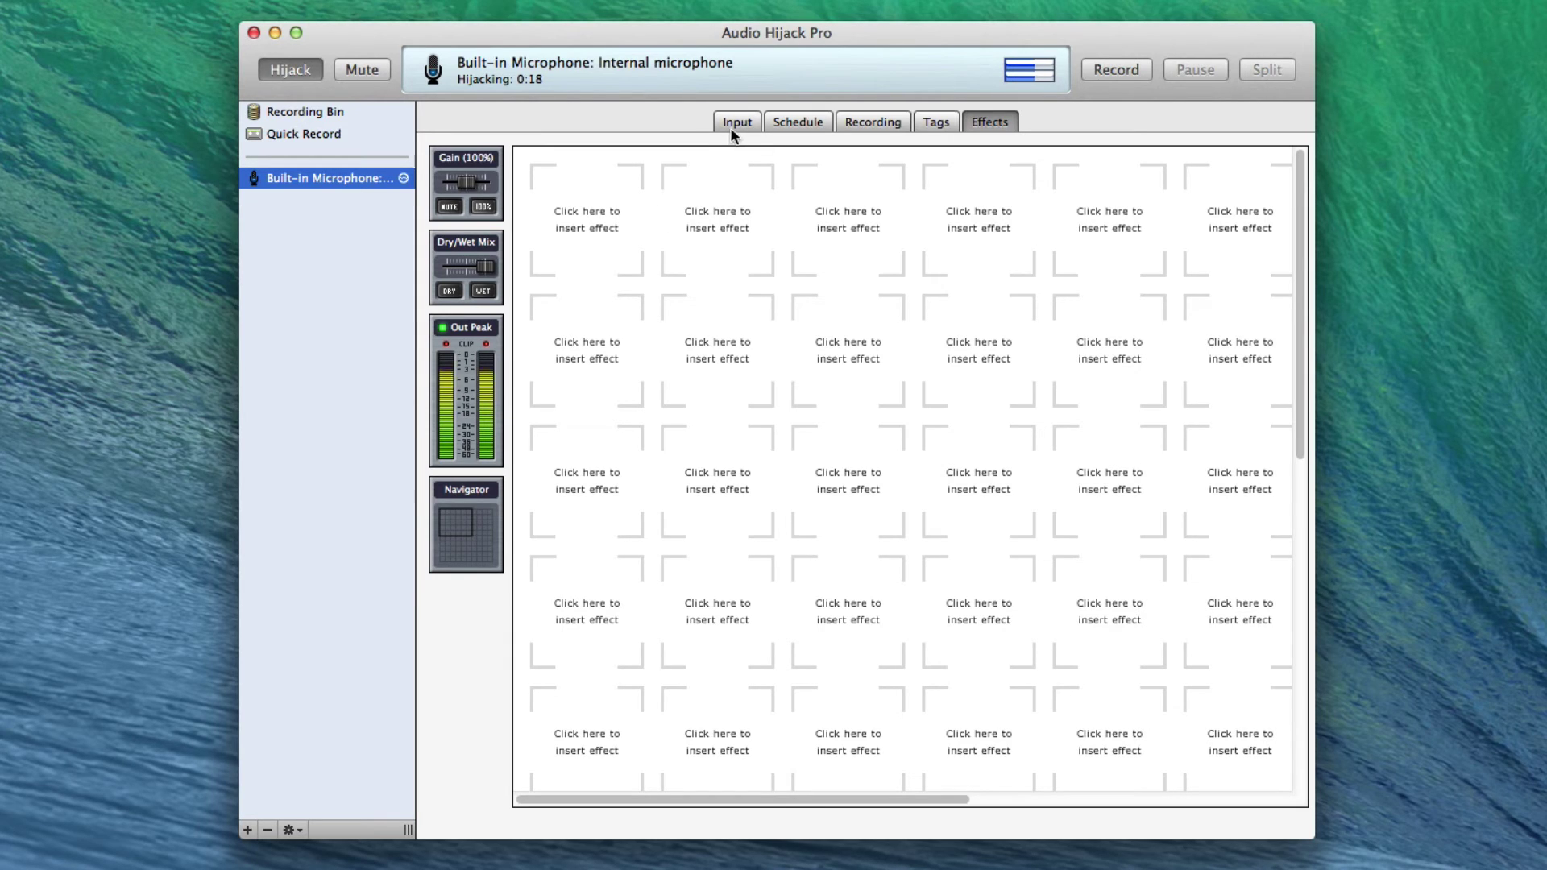
drag(466, 183, 461, 186)
click(738, 124)
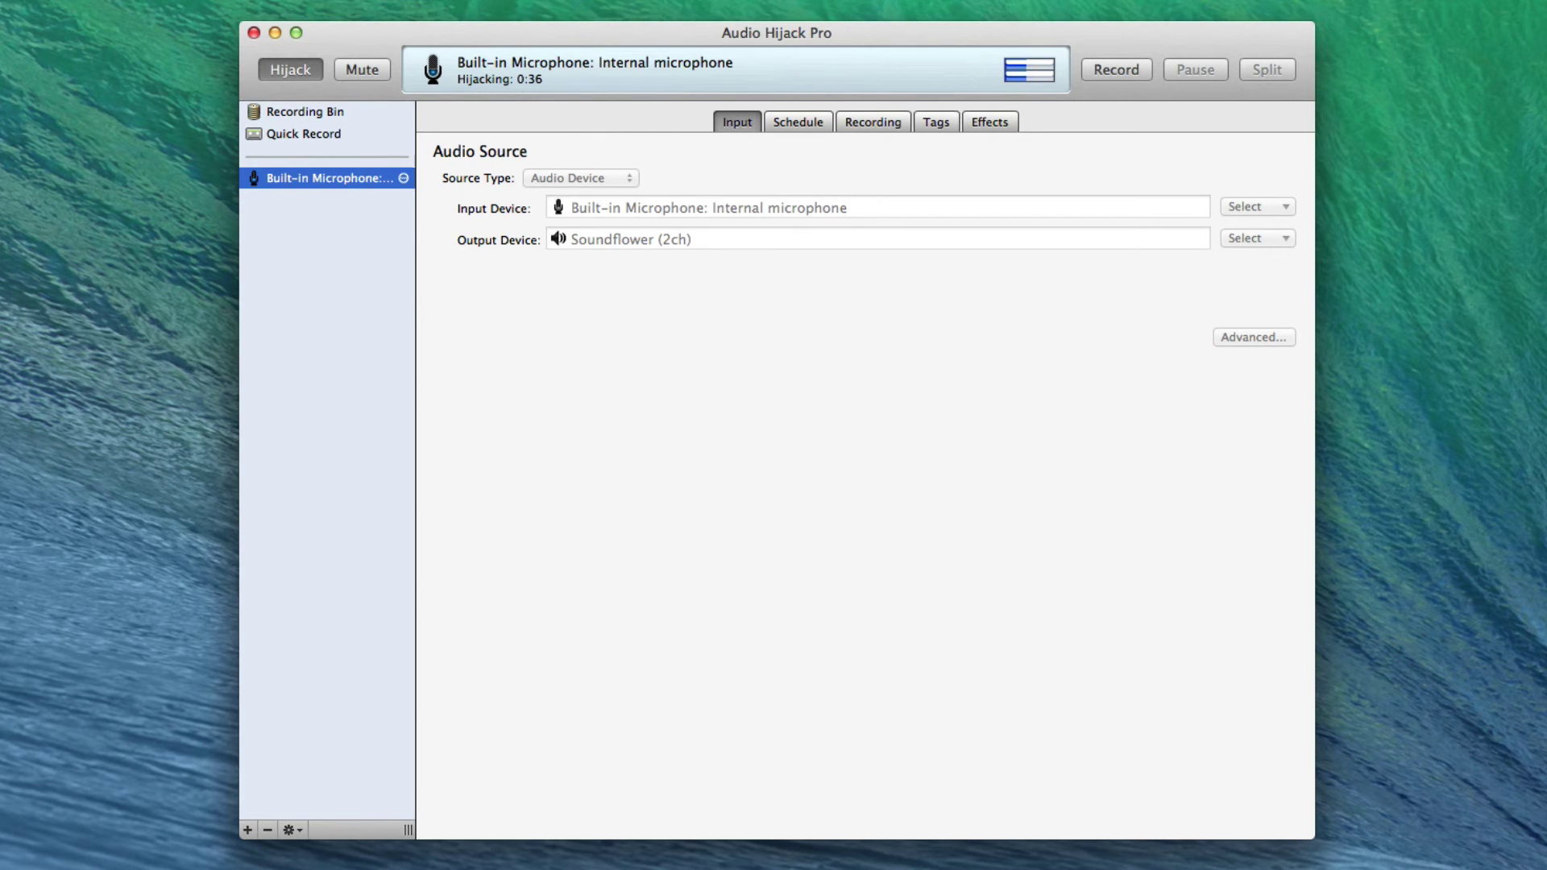
Step: Create a second session and choose QuickTime Player from Applications as its application source
key(super+n)
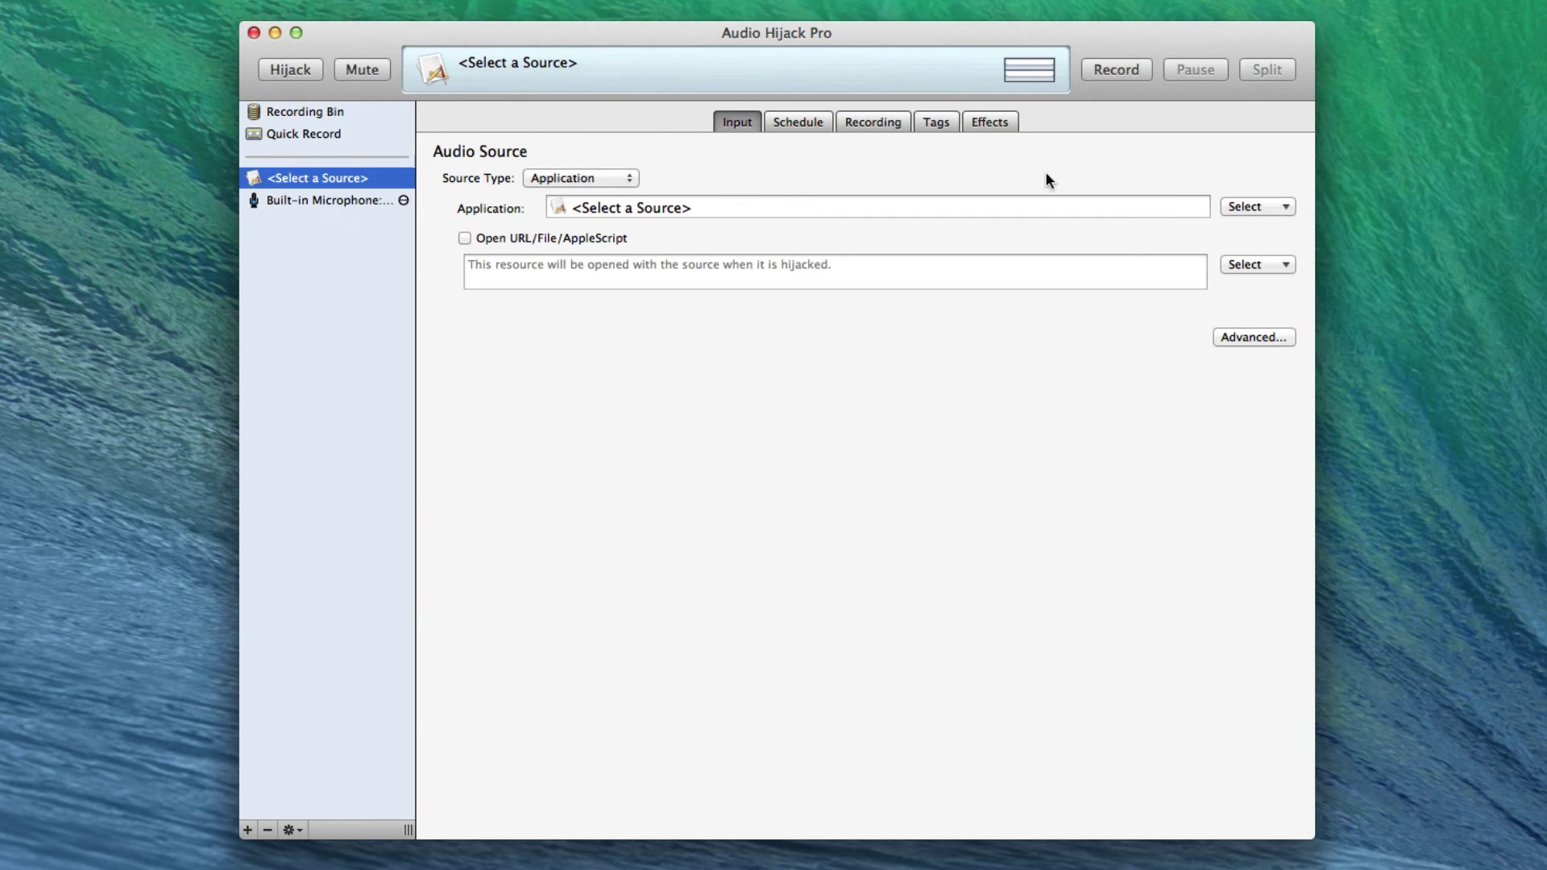
click(1256, 207)
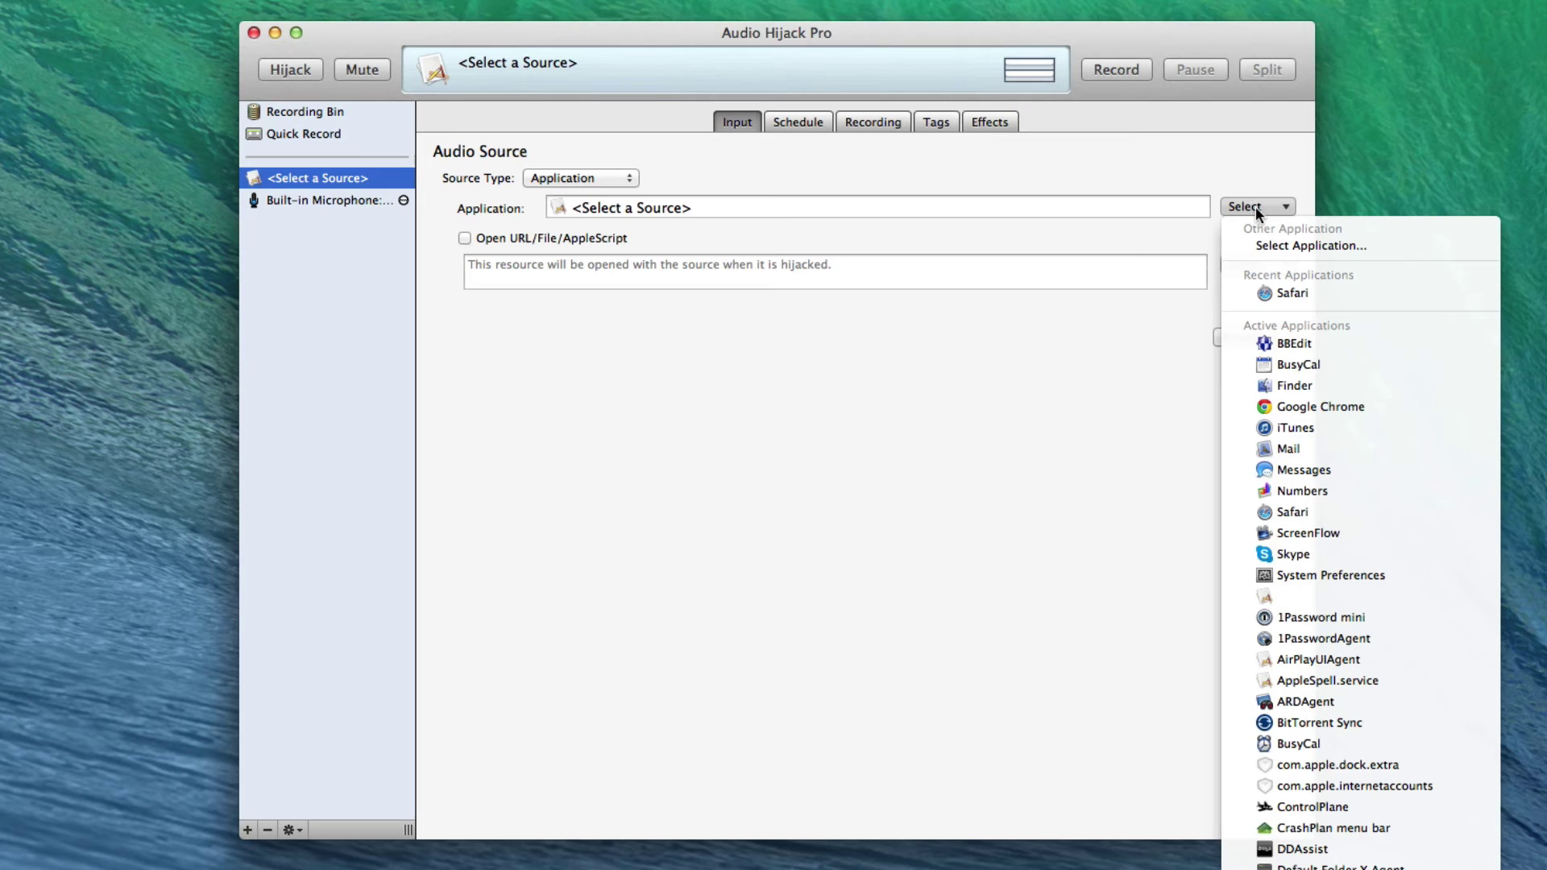
scroll(1362, 484, down, 10)
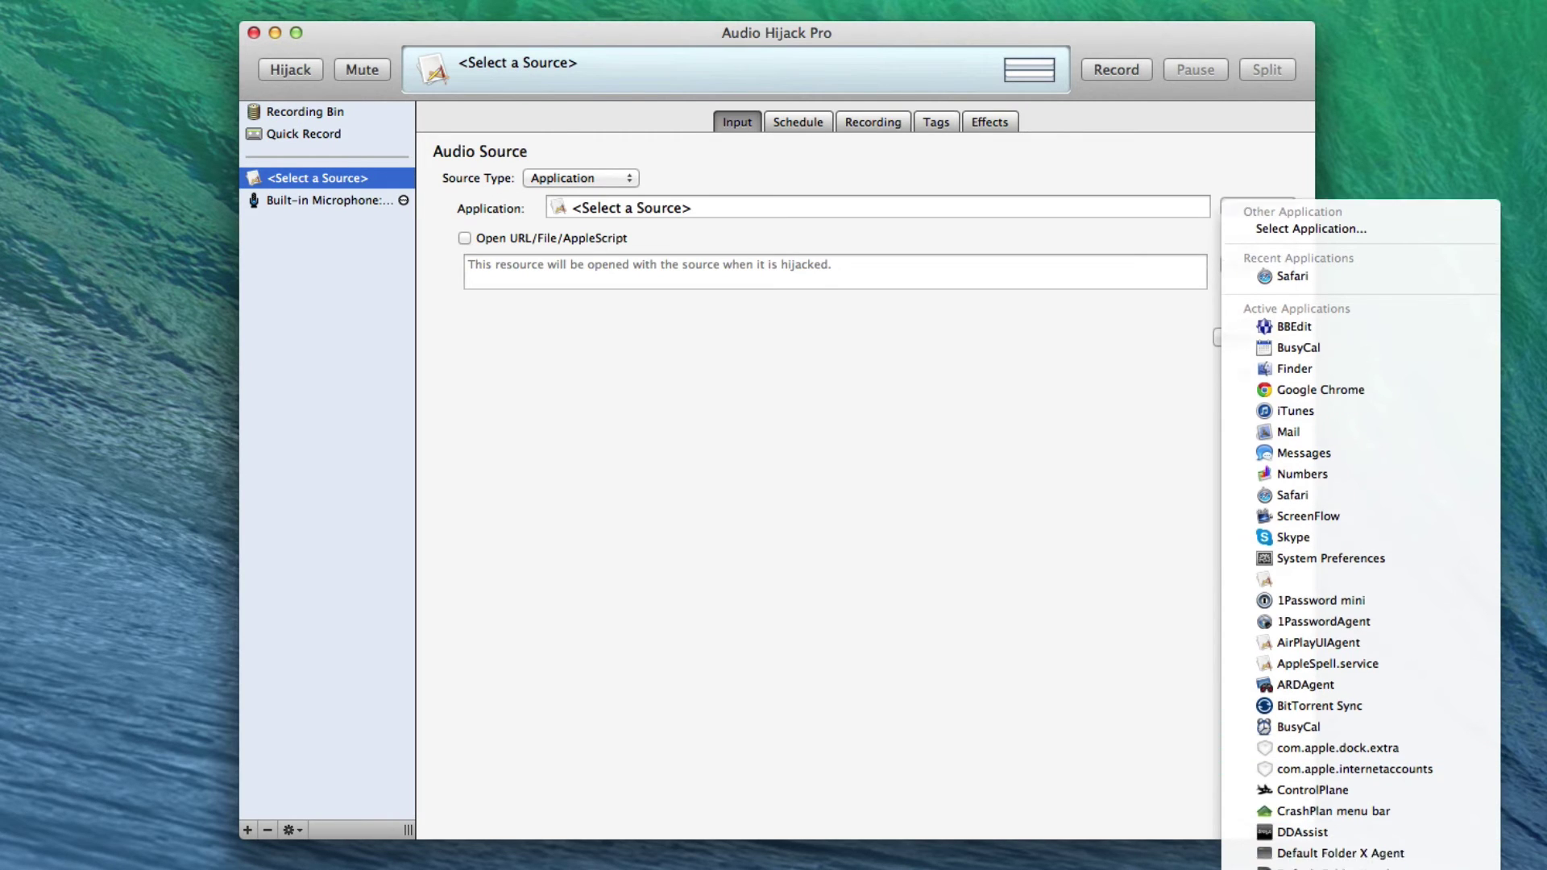
scroll(1416, 867, down, 10)
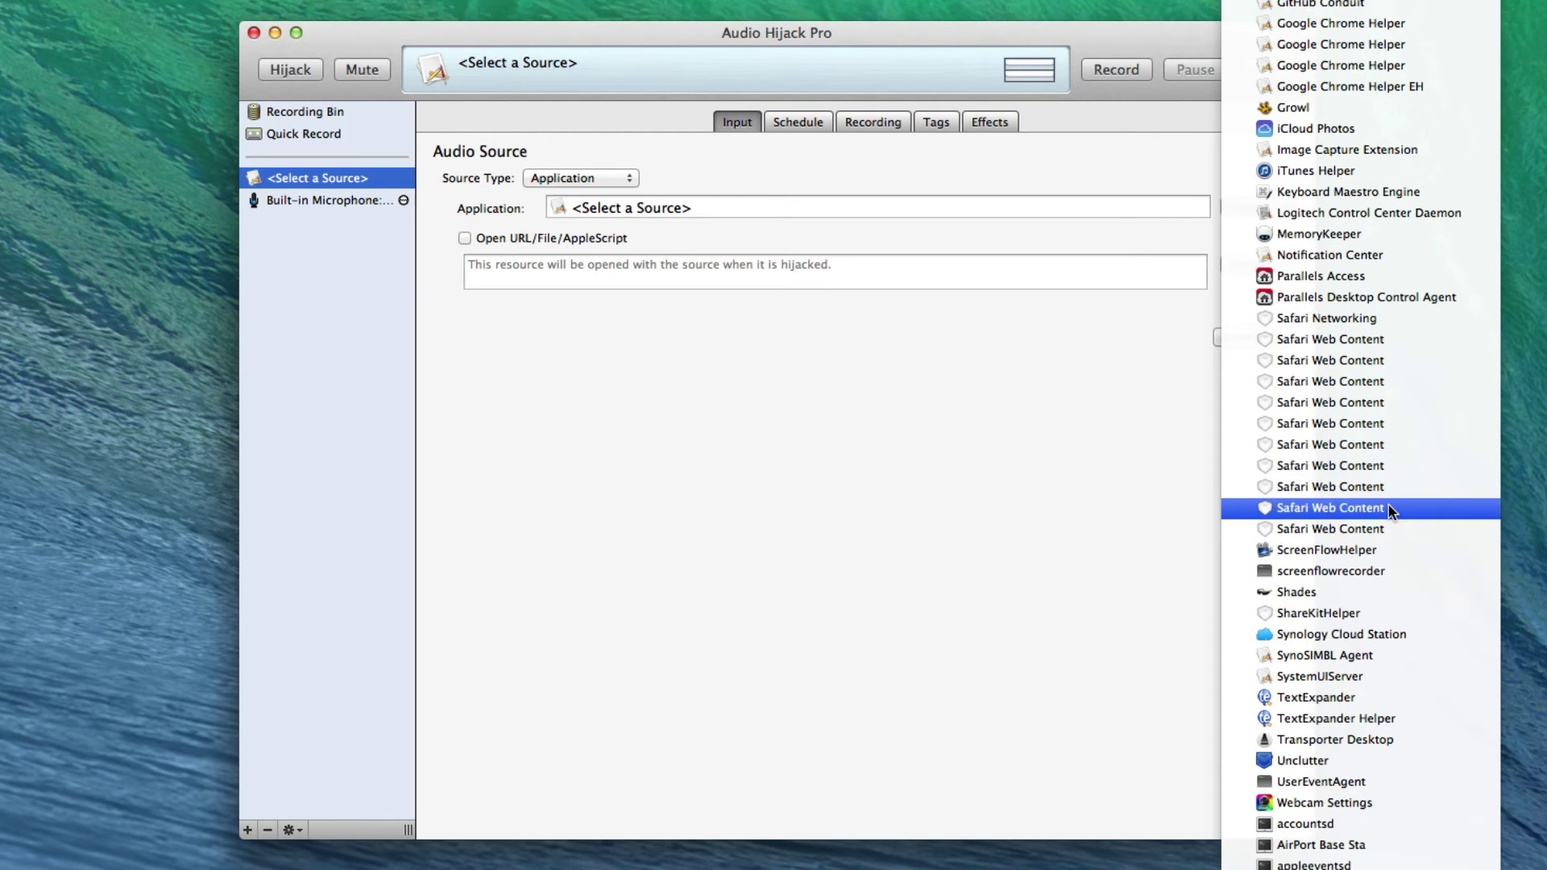
scroll(1361, 435, up, 10)
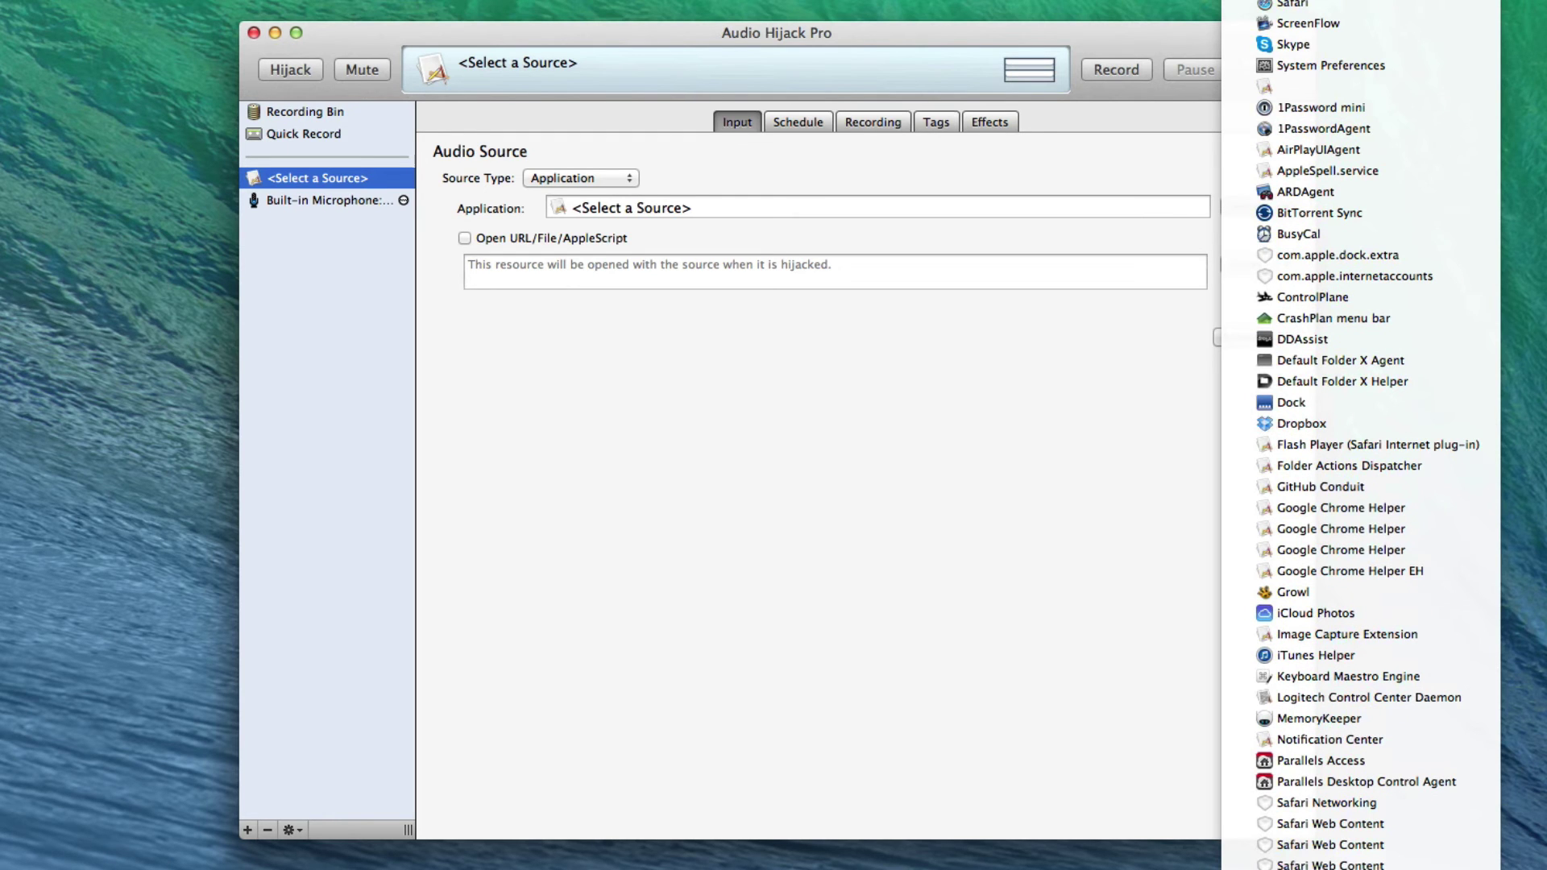
key(Escape)
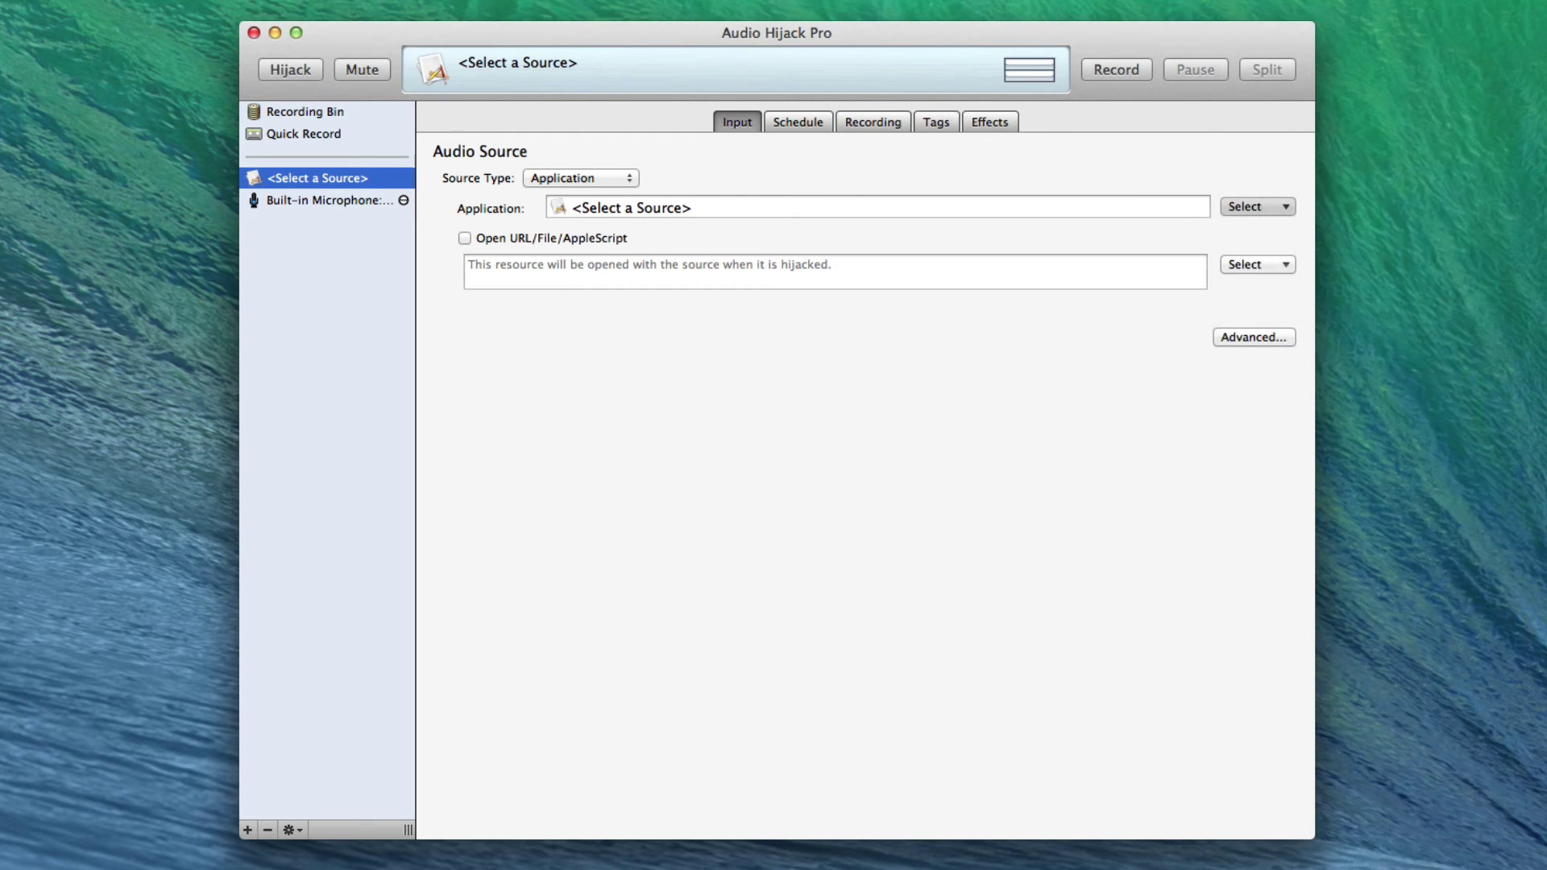
click(1251, 208)
text(skype)
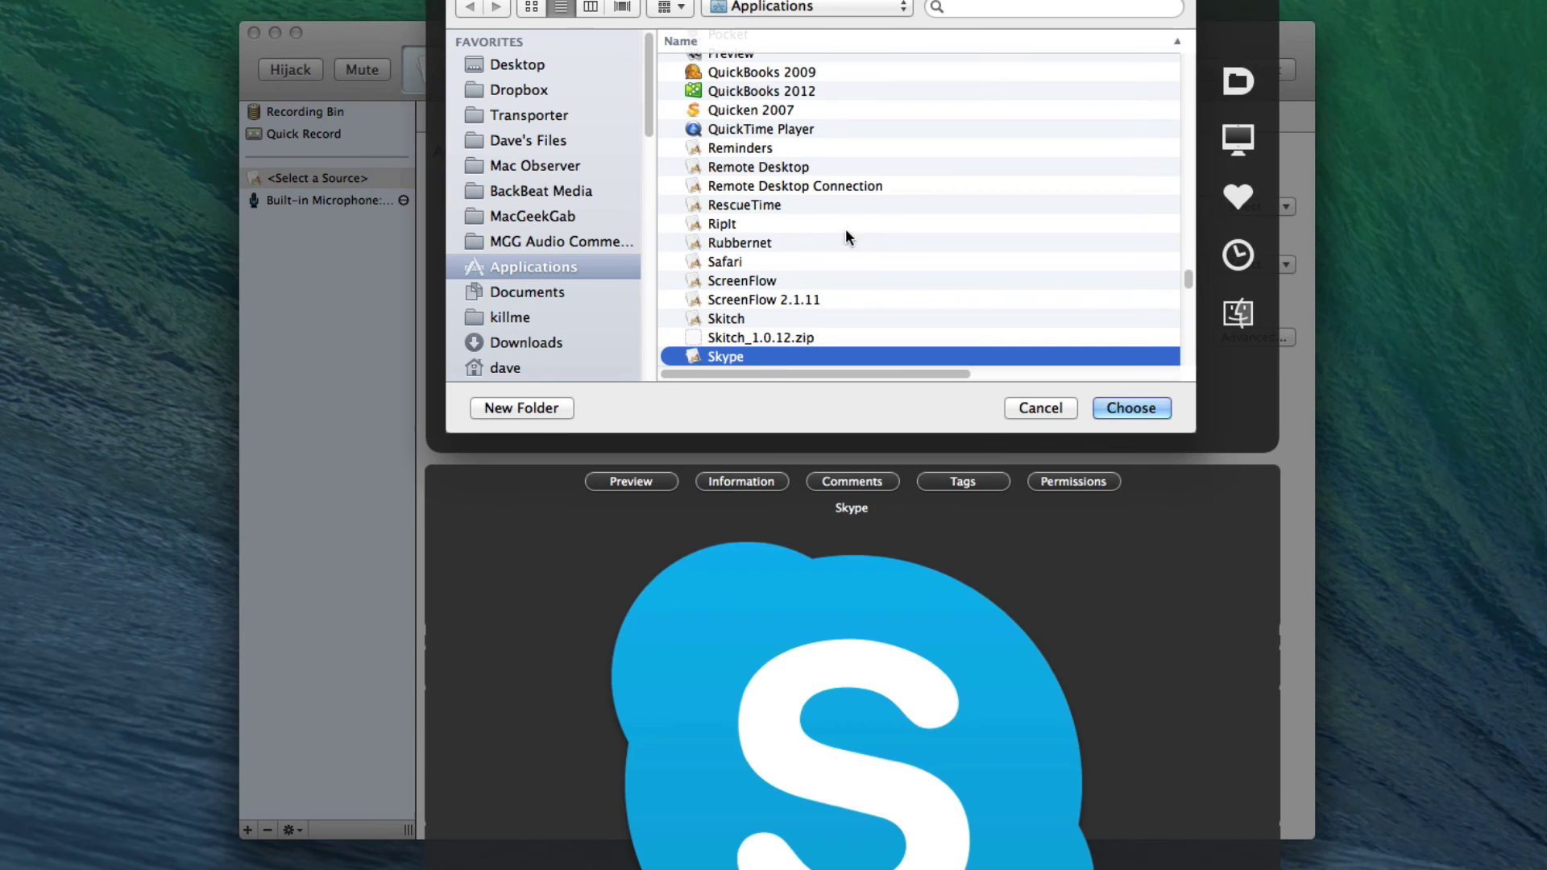
click(752, 129)
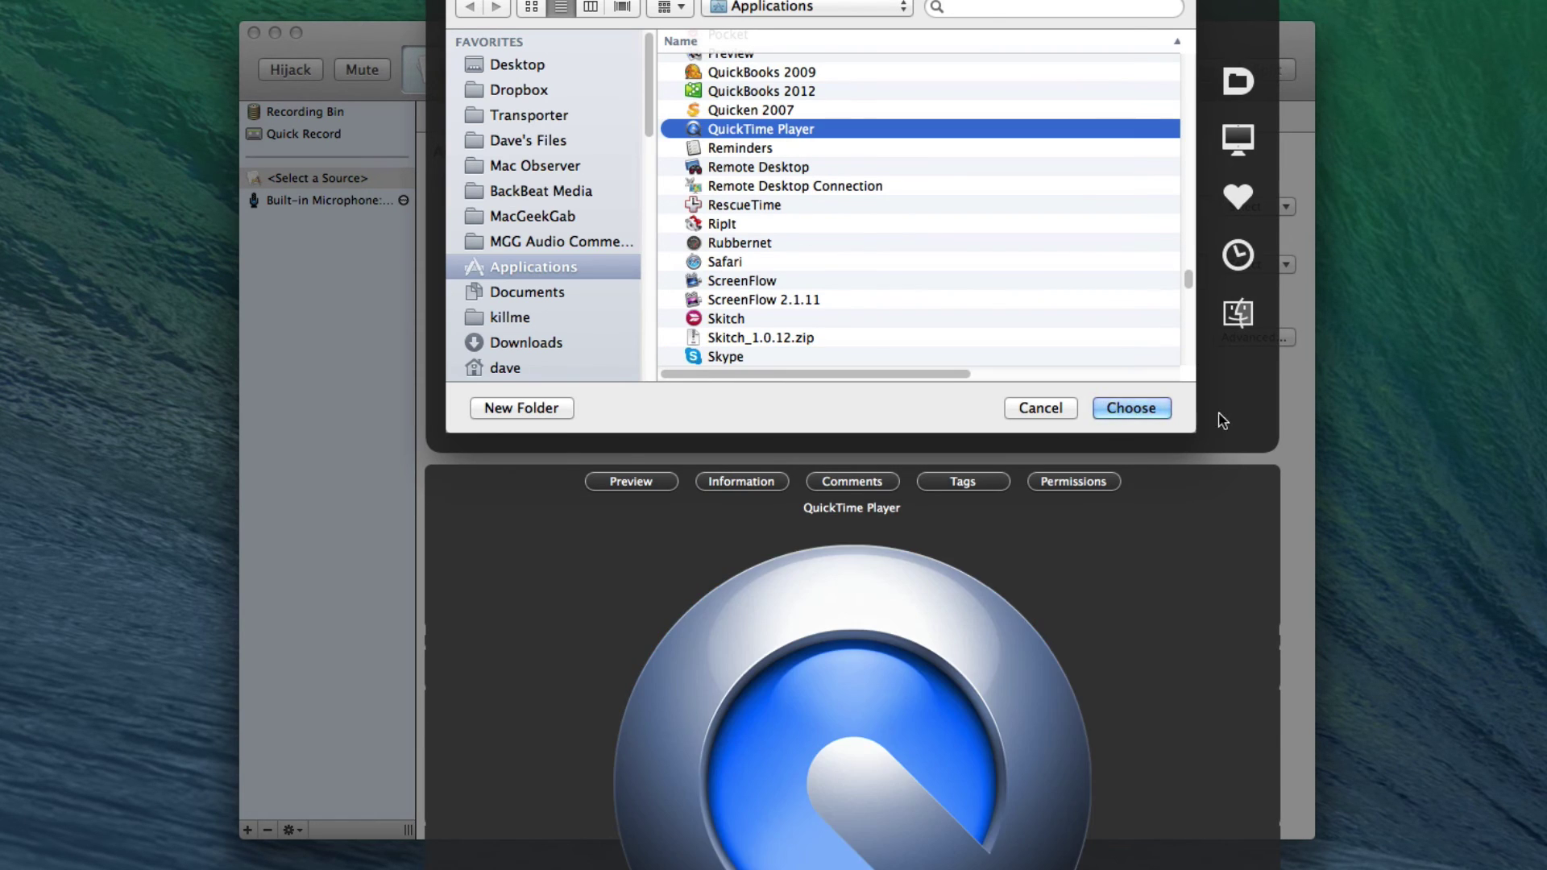
click(1131, 408)
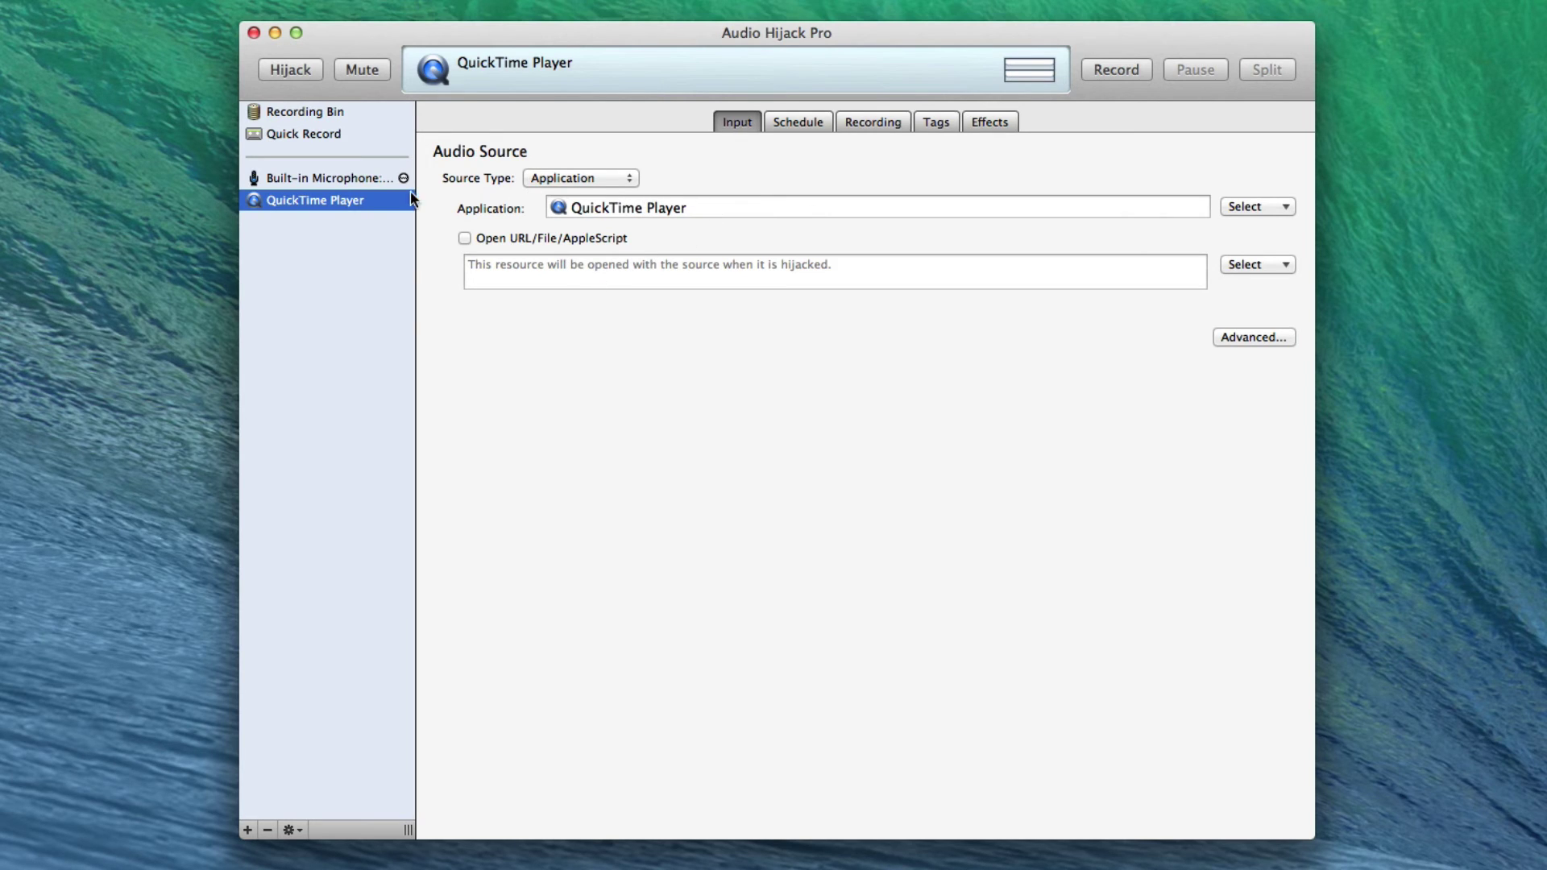
click(366, 177)
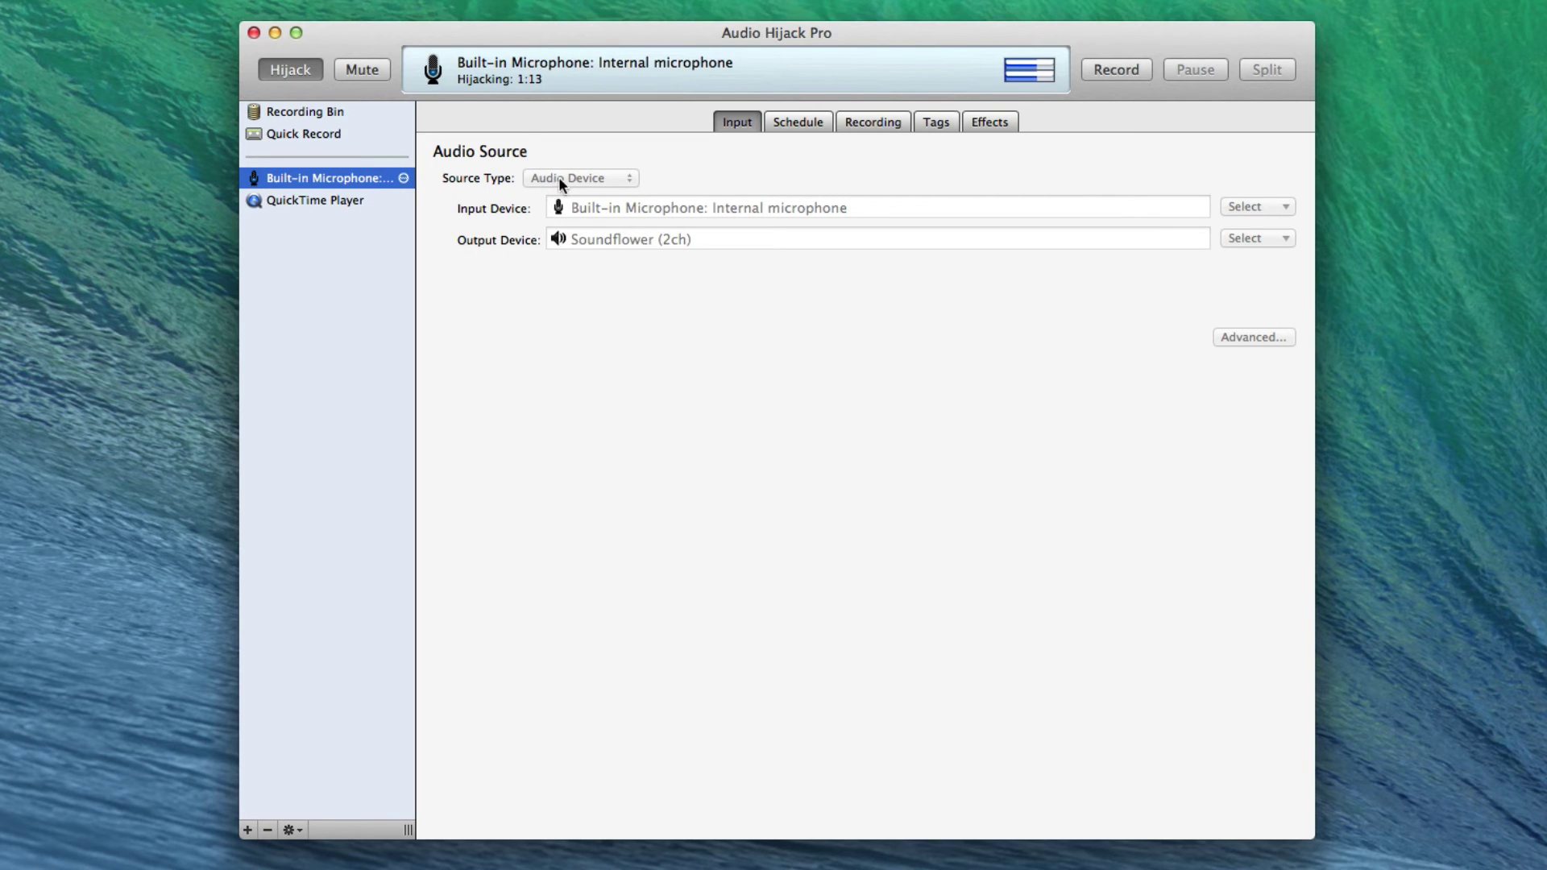
click(314, 200)
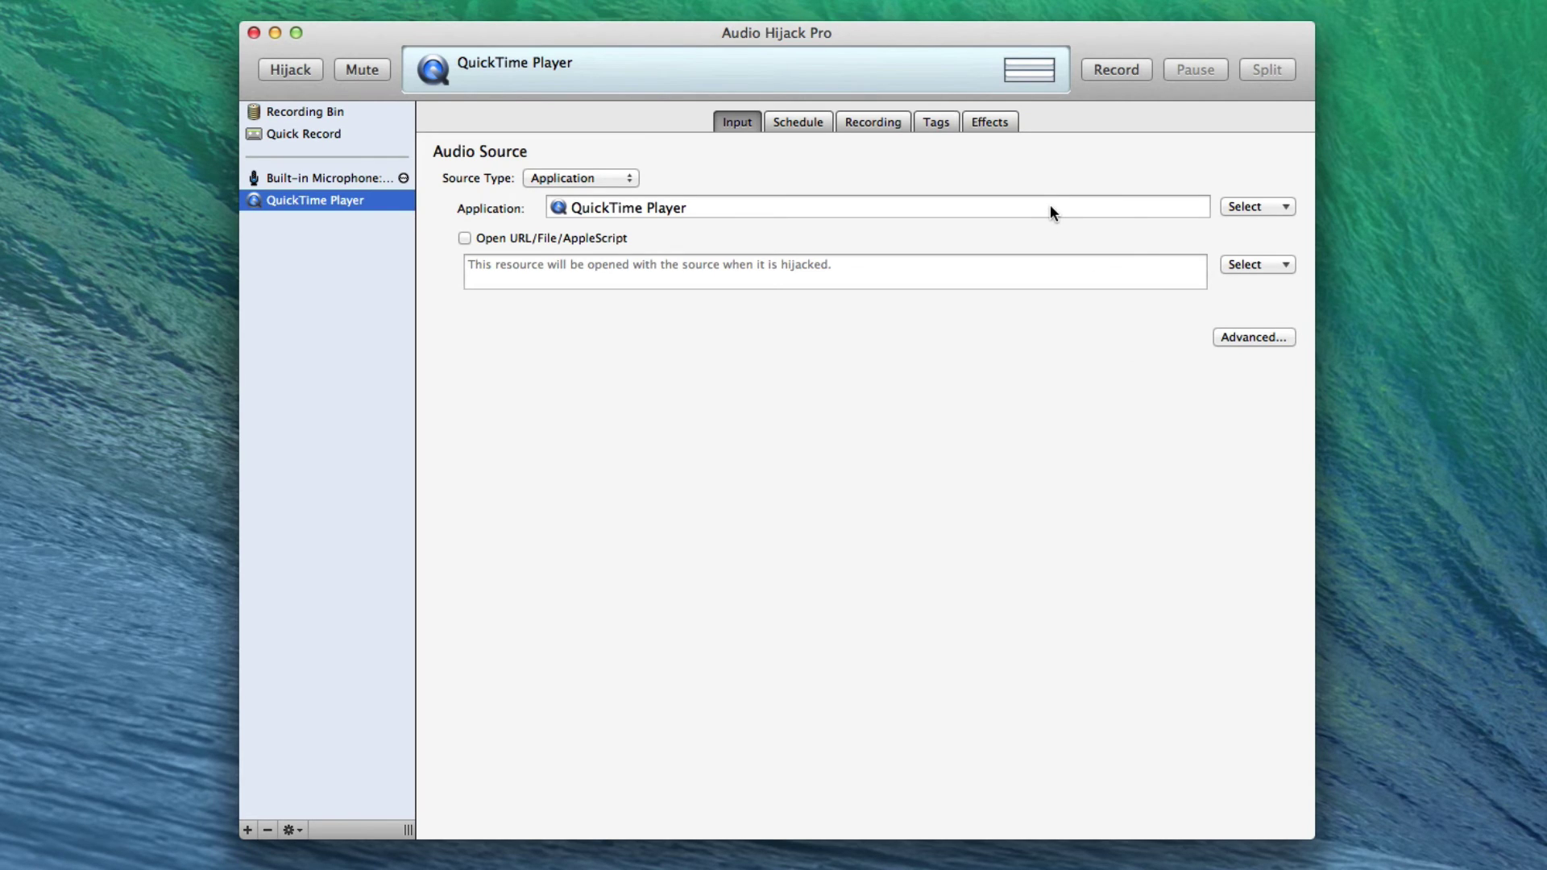
Step: Put an Auxiliary Device Output effect in the first slot, with Device set to Soundflower (2ch)
click(994, 125)
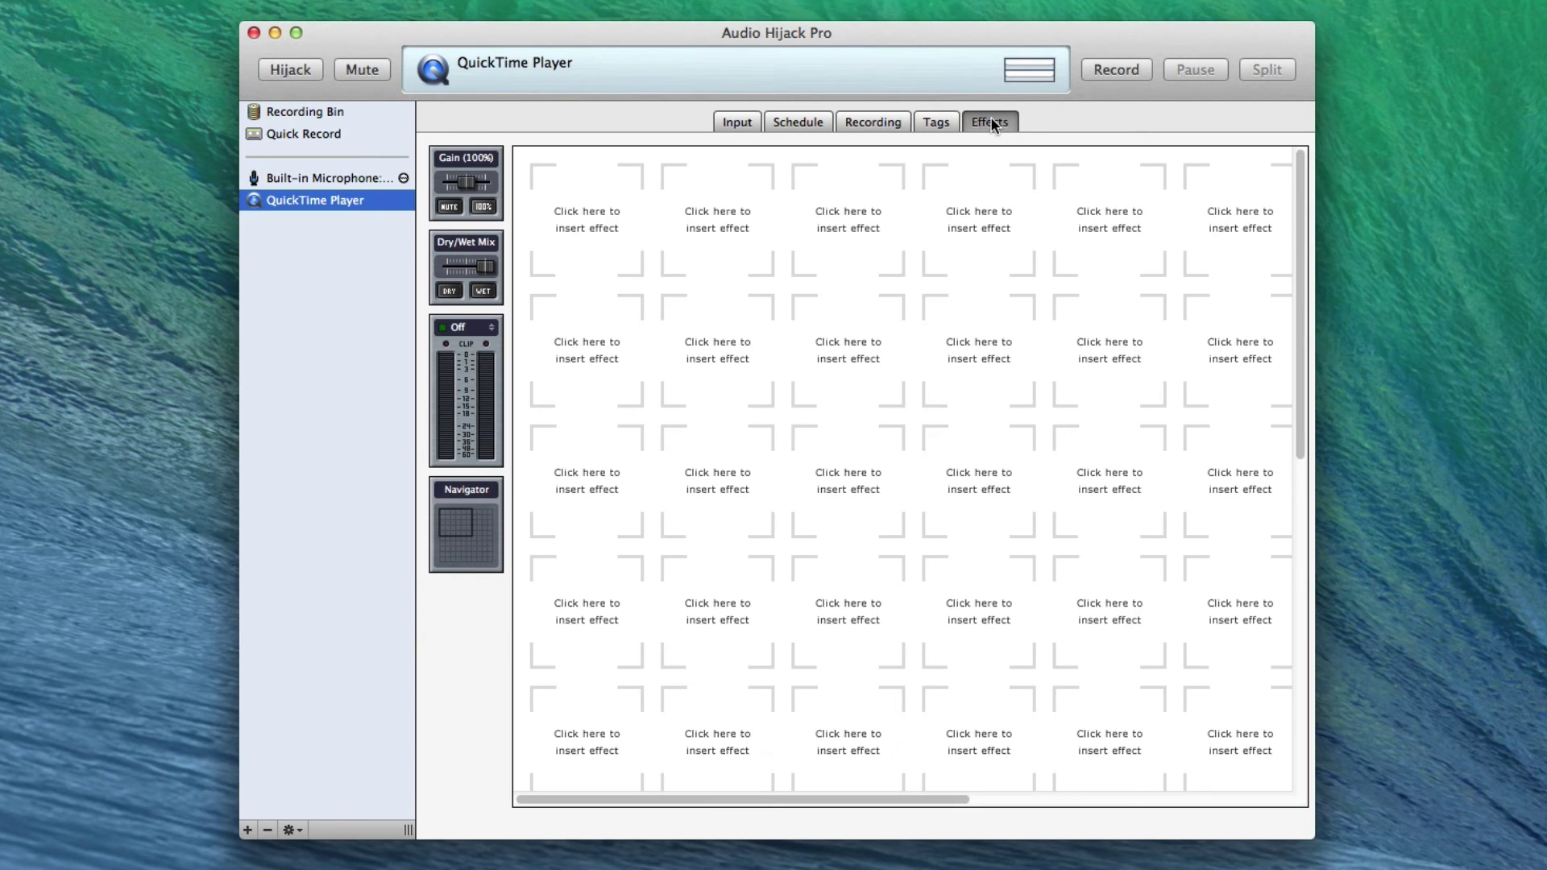
click(574, 209)
mouse_move(604, 216)
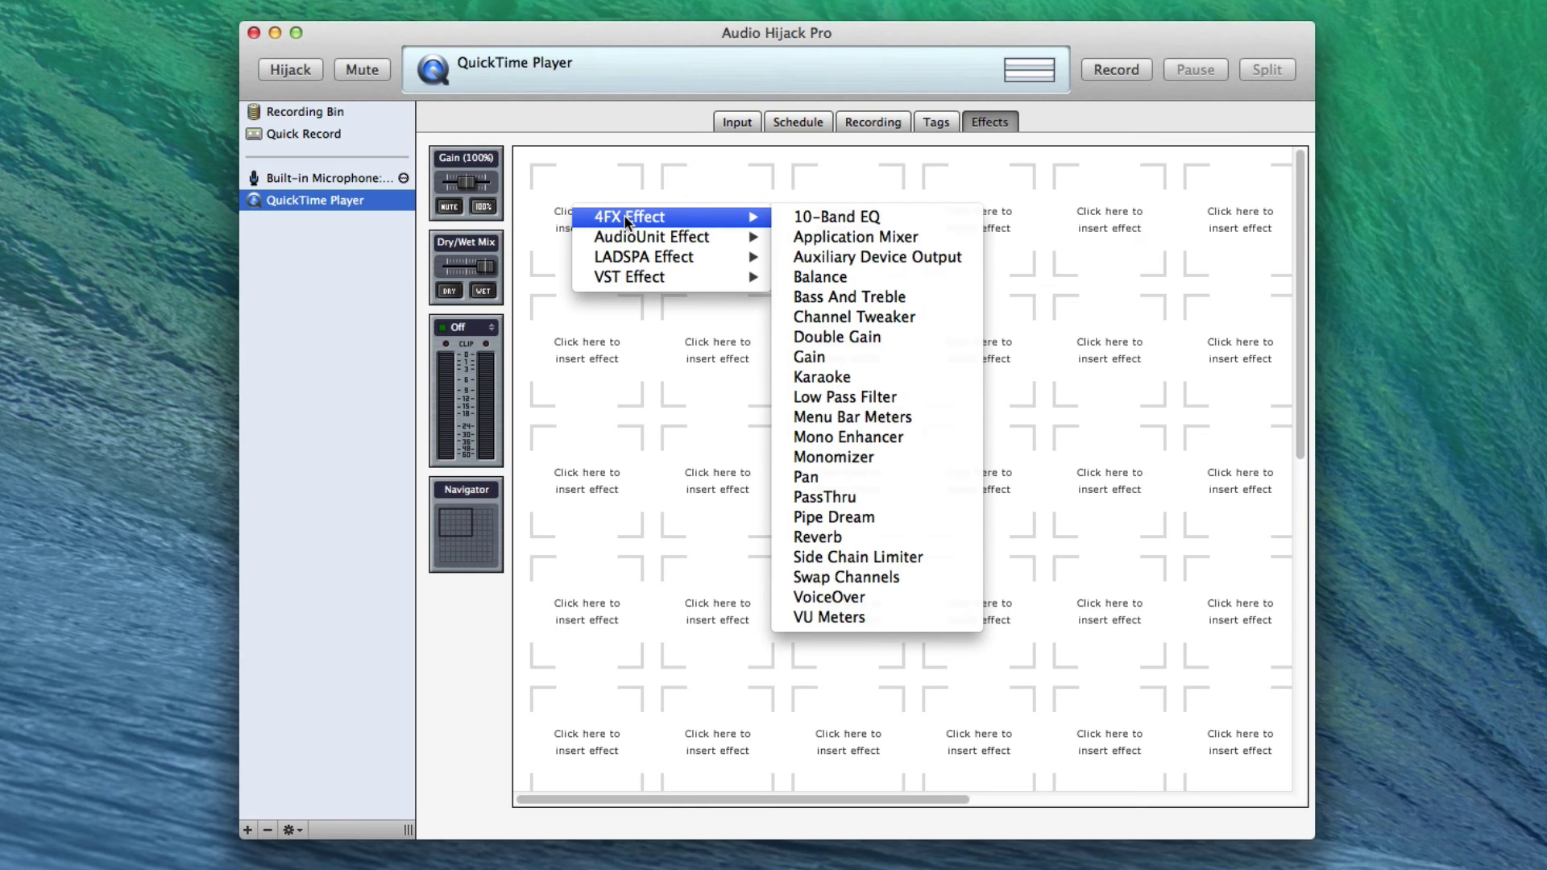
click(891, 258)
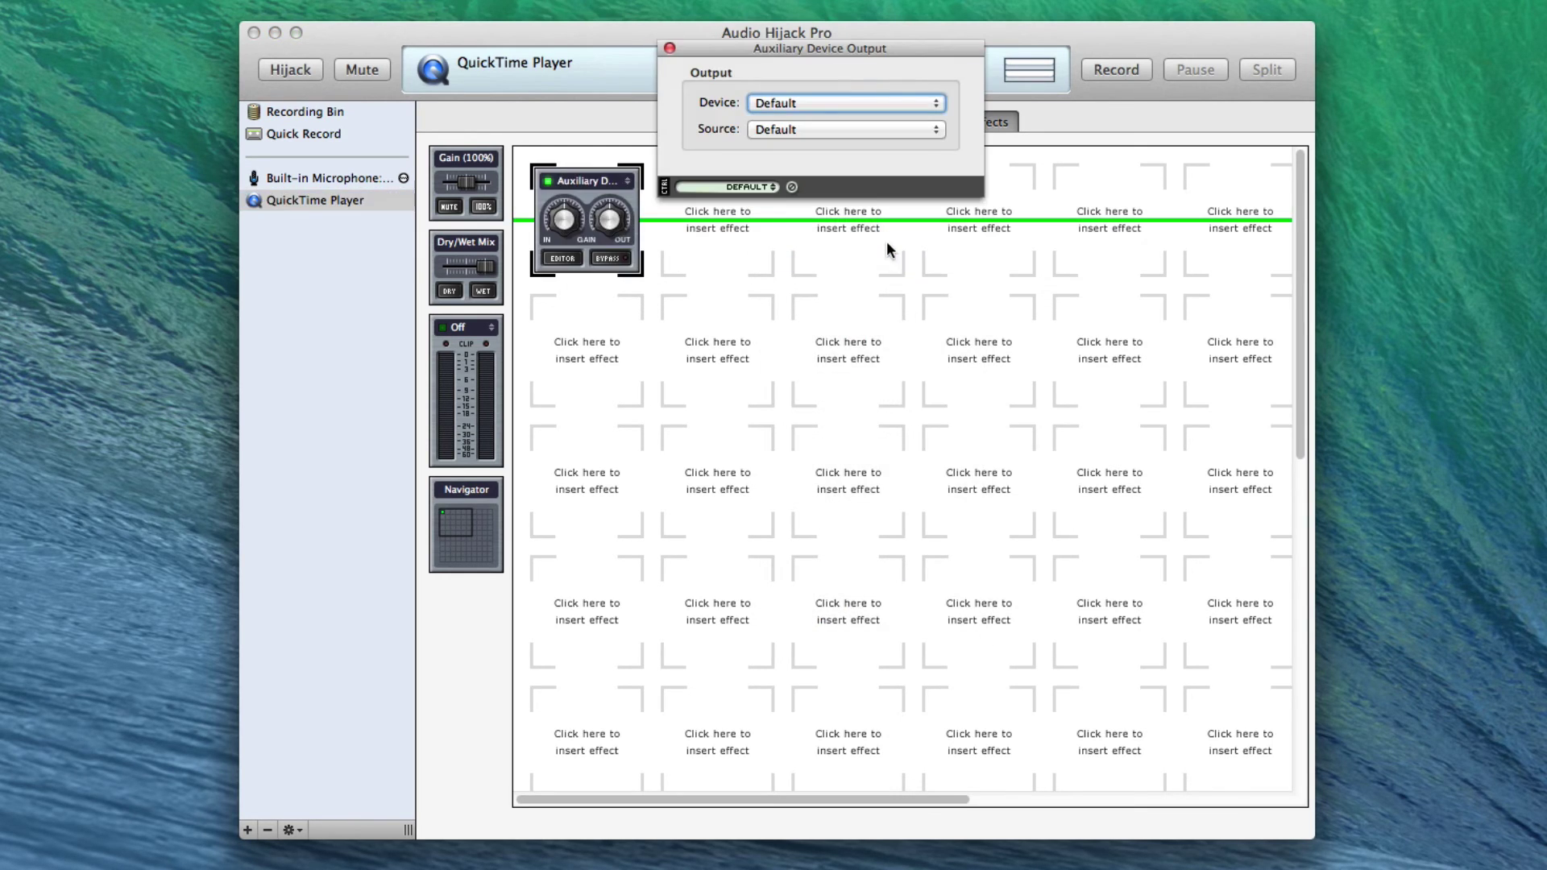
click(799, 102)
click(812, 167)
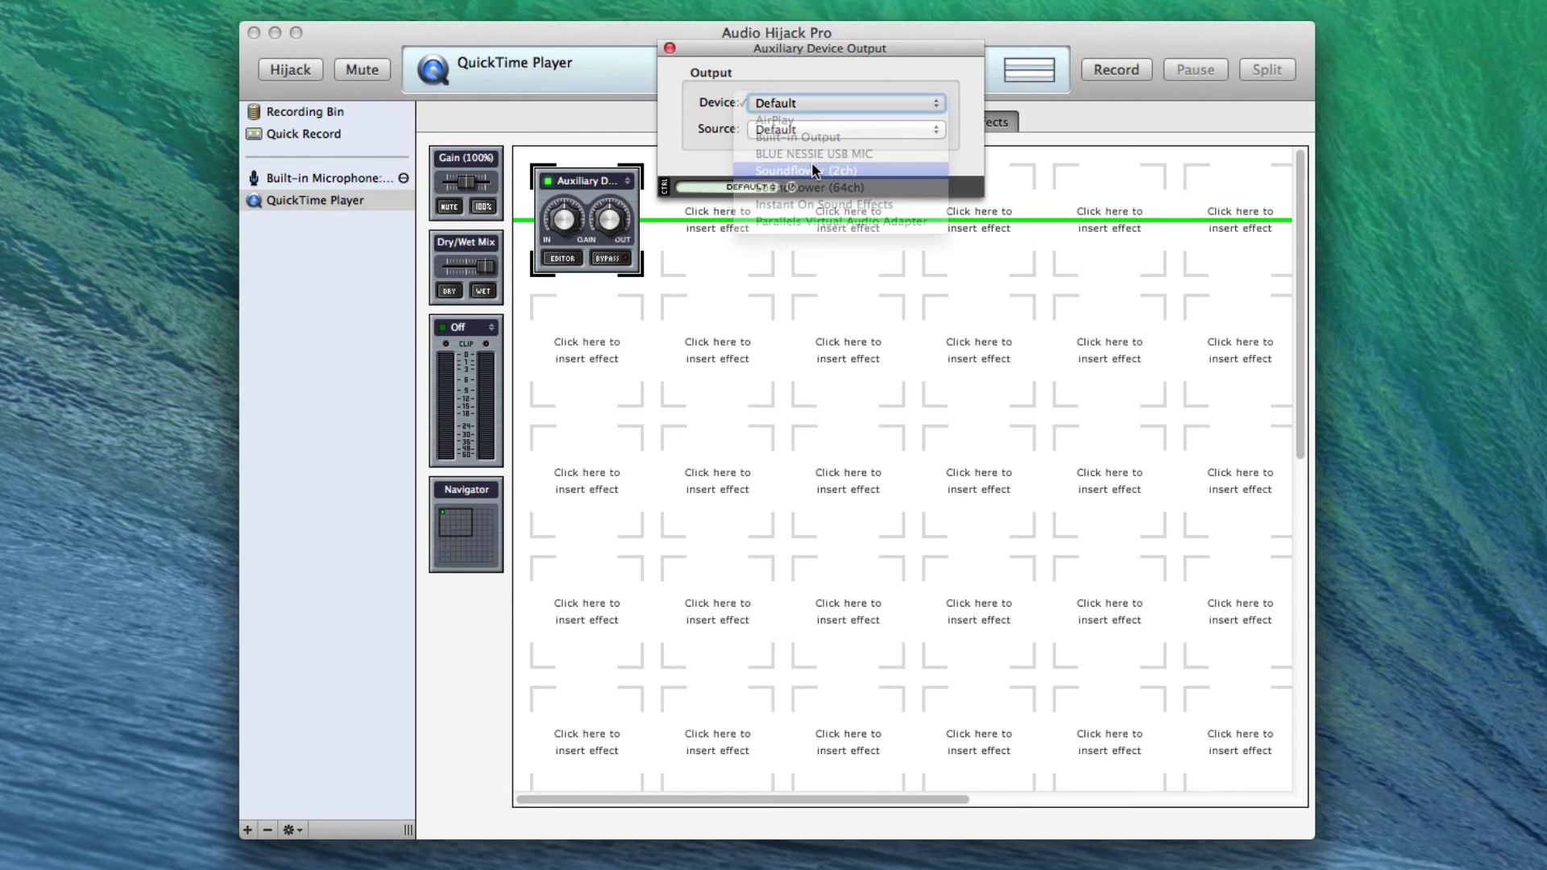
click(669, 48)
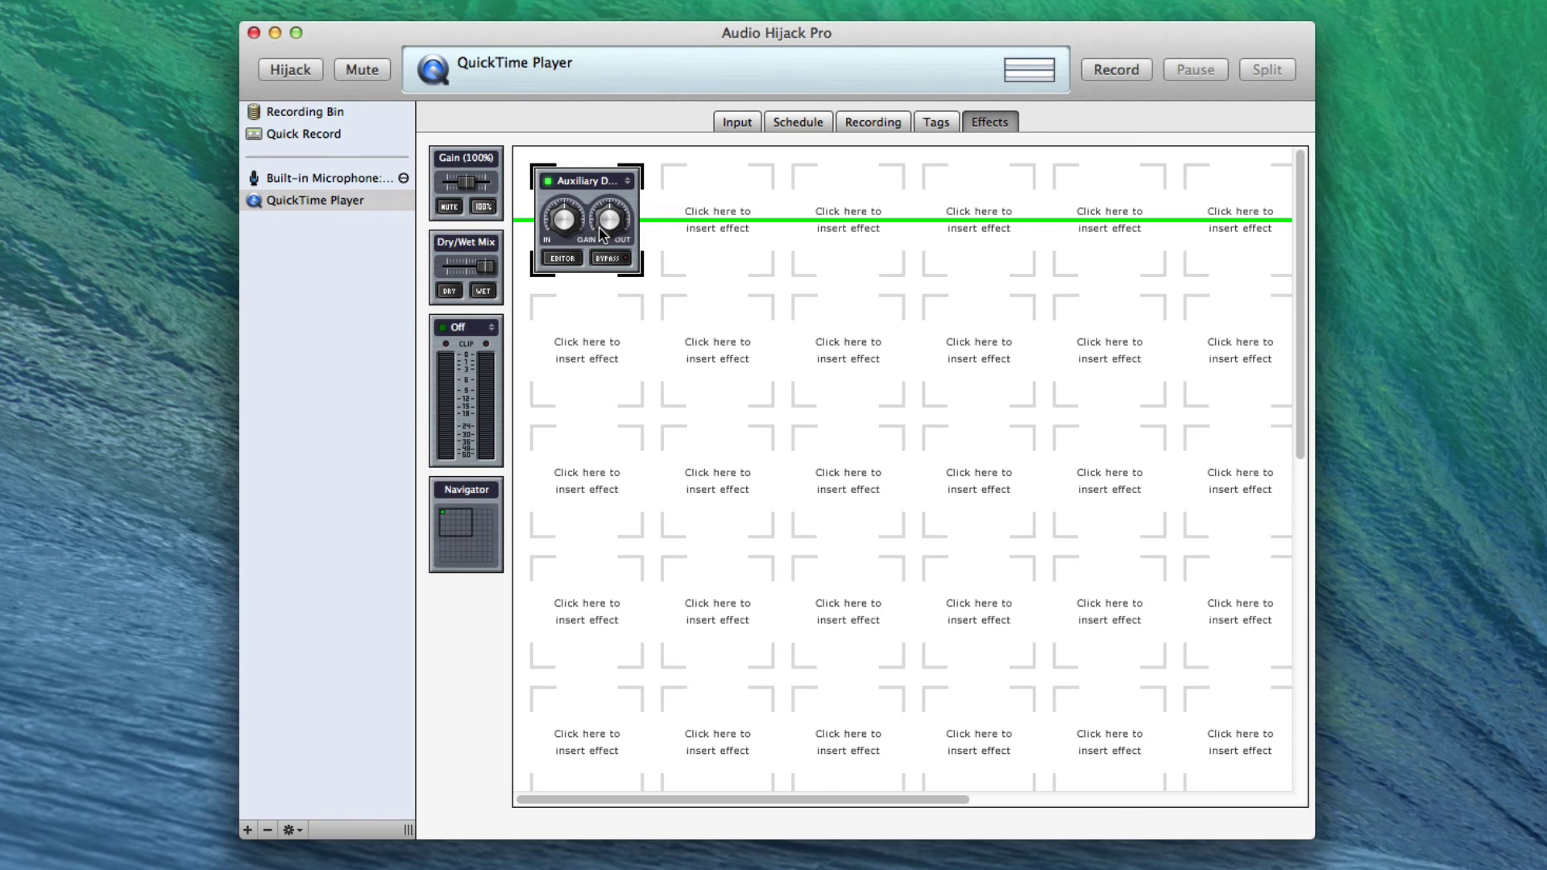
Step: Start hijacking QuickTime Player from the Input tab, then compare both sessions in the sidebar
click(735, 123)
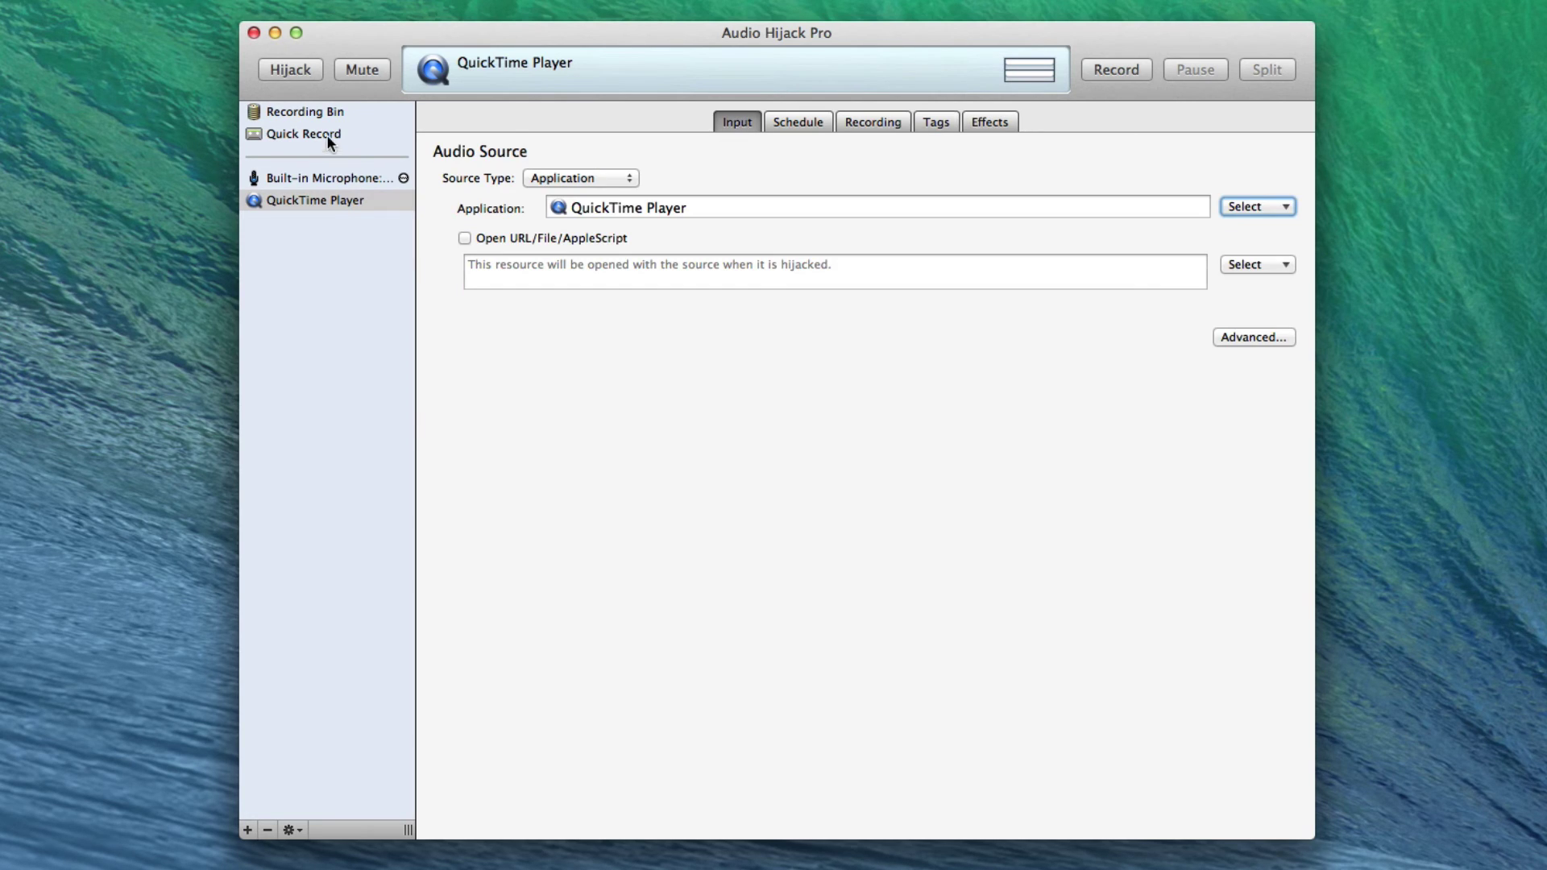
click(284, 69)
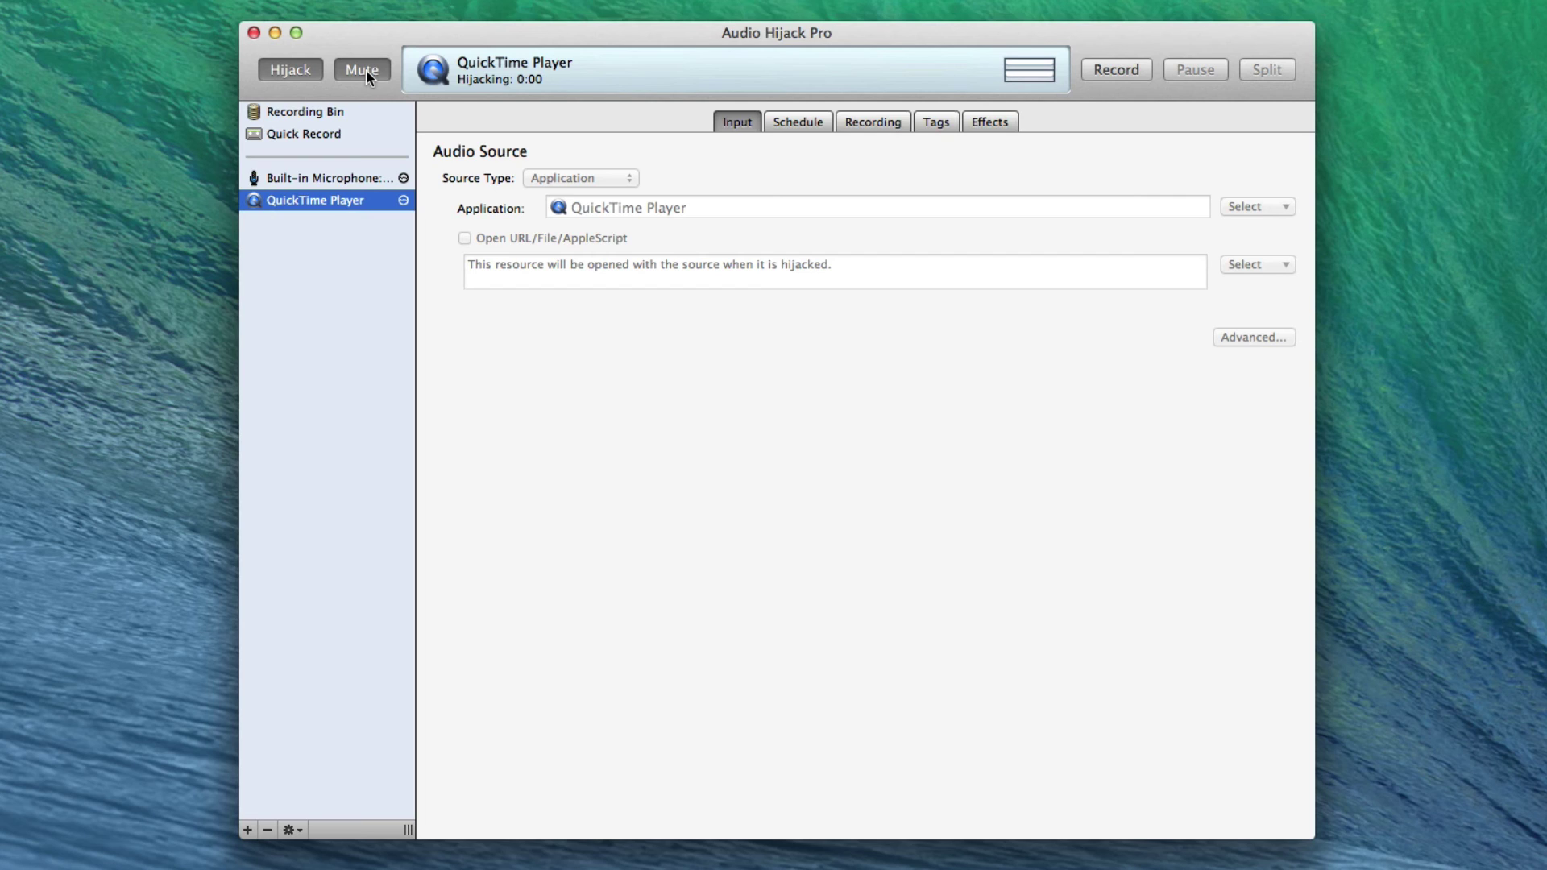
click(284, 183)
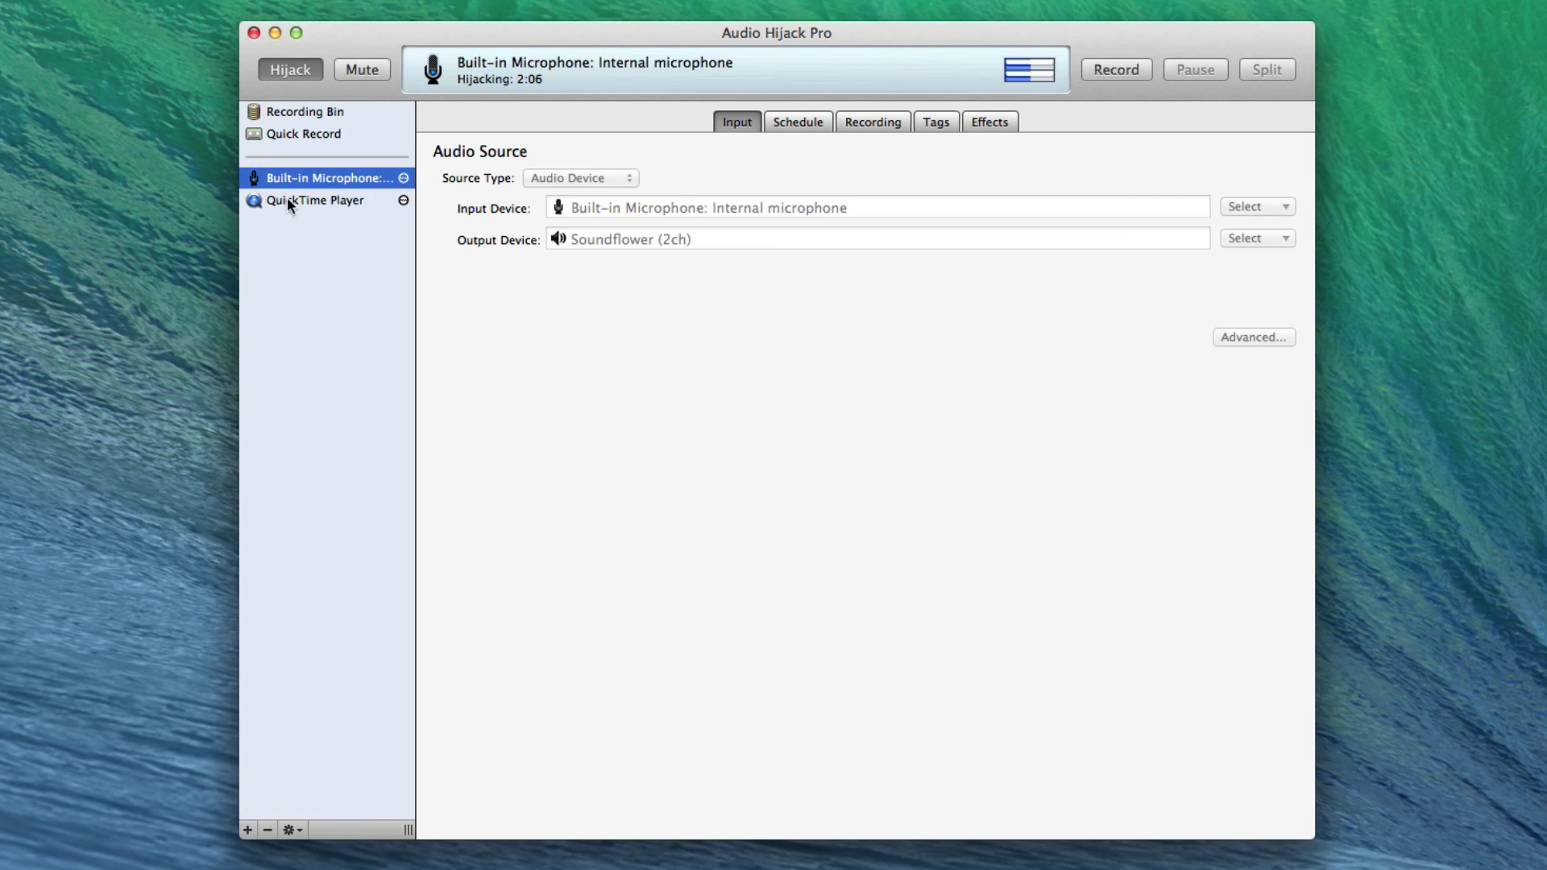
click(298, 203)
click(303, 177)
click(307, 200)
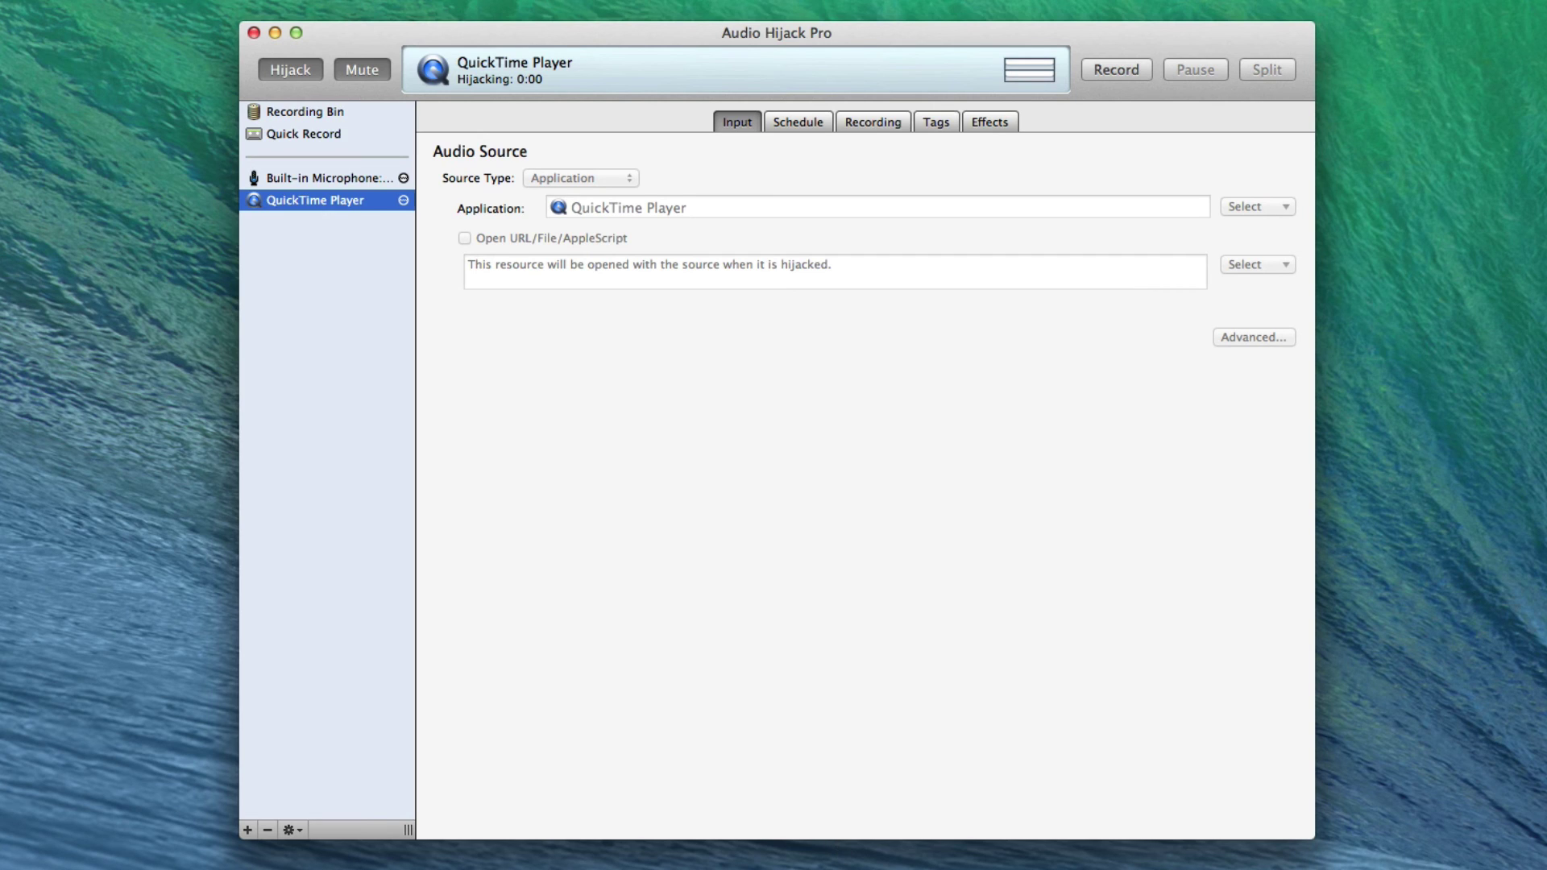
Step: Switch to Skype and pick Soundflower (2ch) as the microphone in Audio/Video preferences
key(super+Tab)
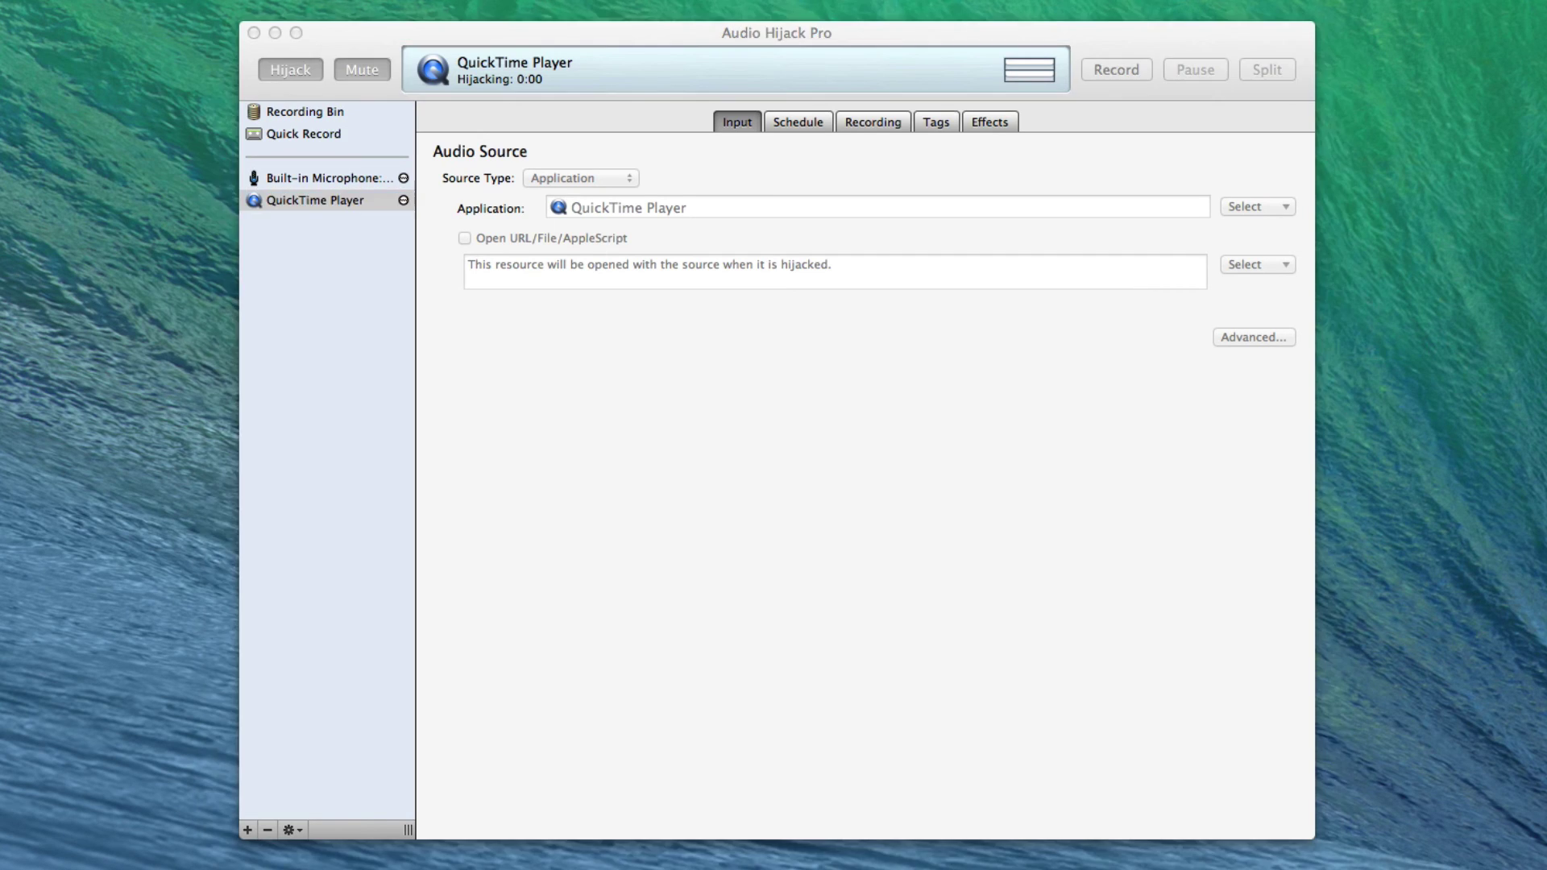
key(super+comma)
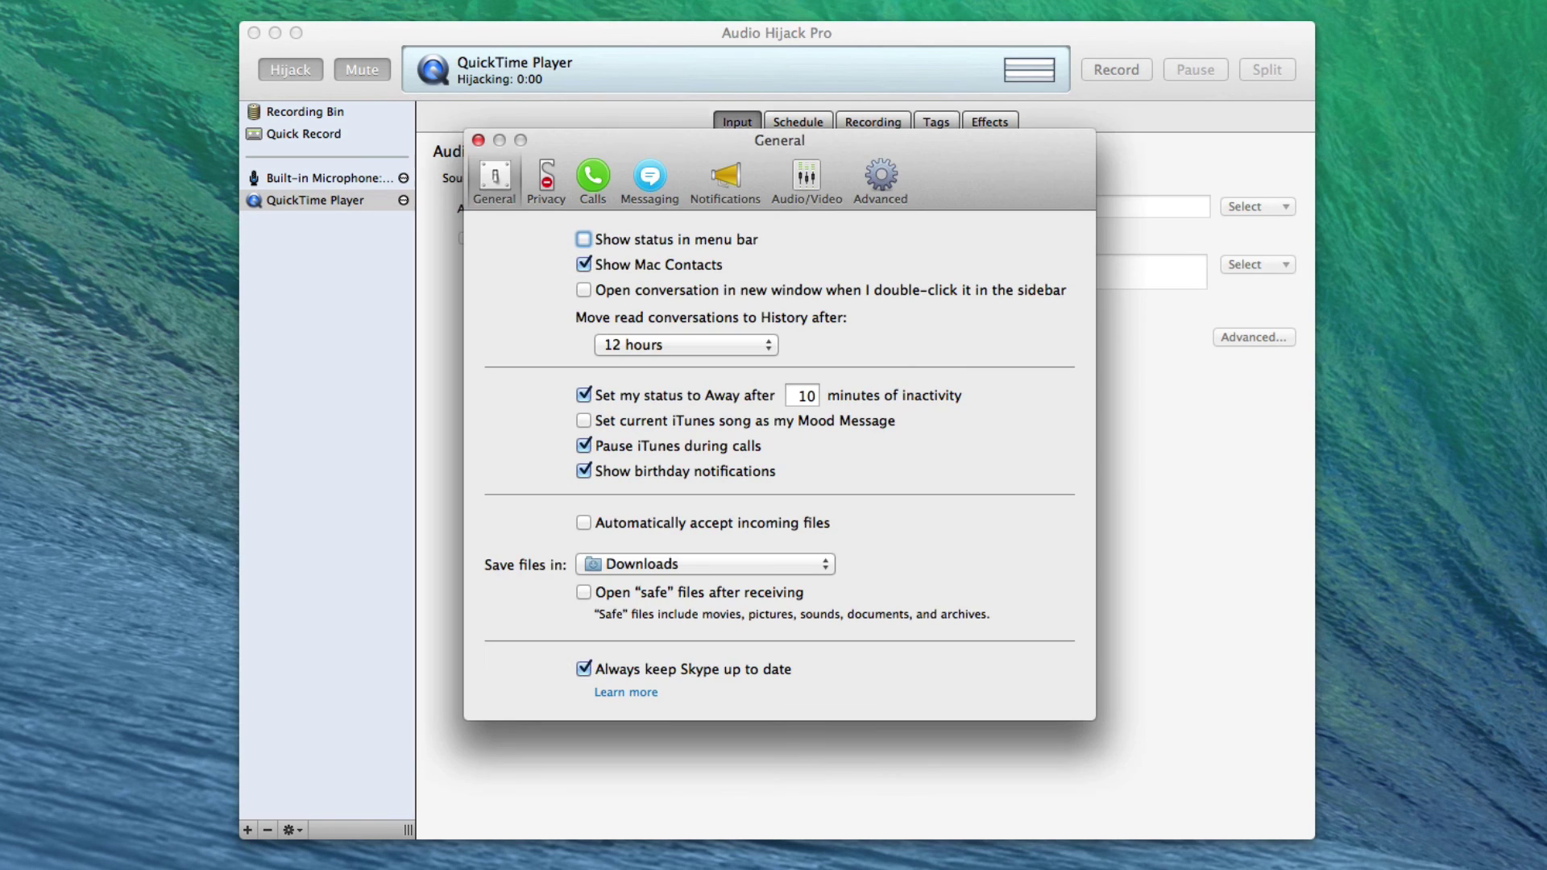
click(805, 176)
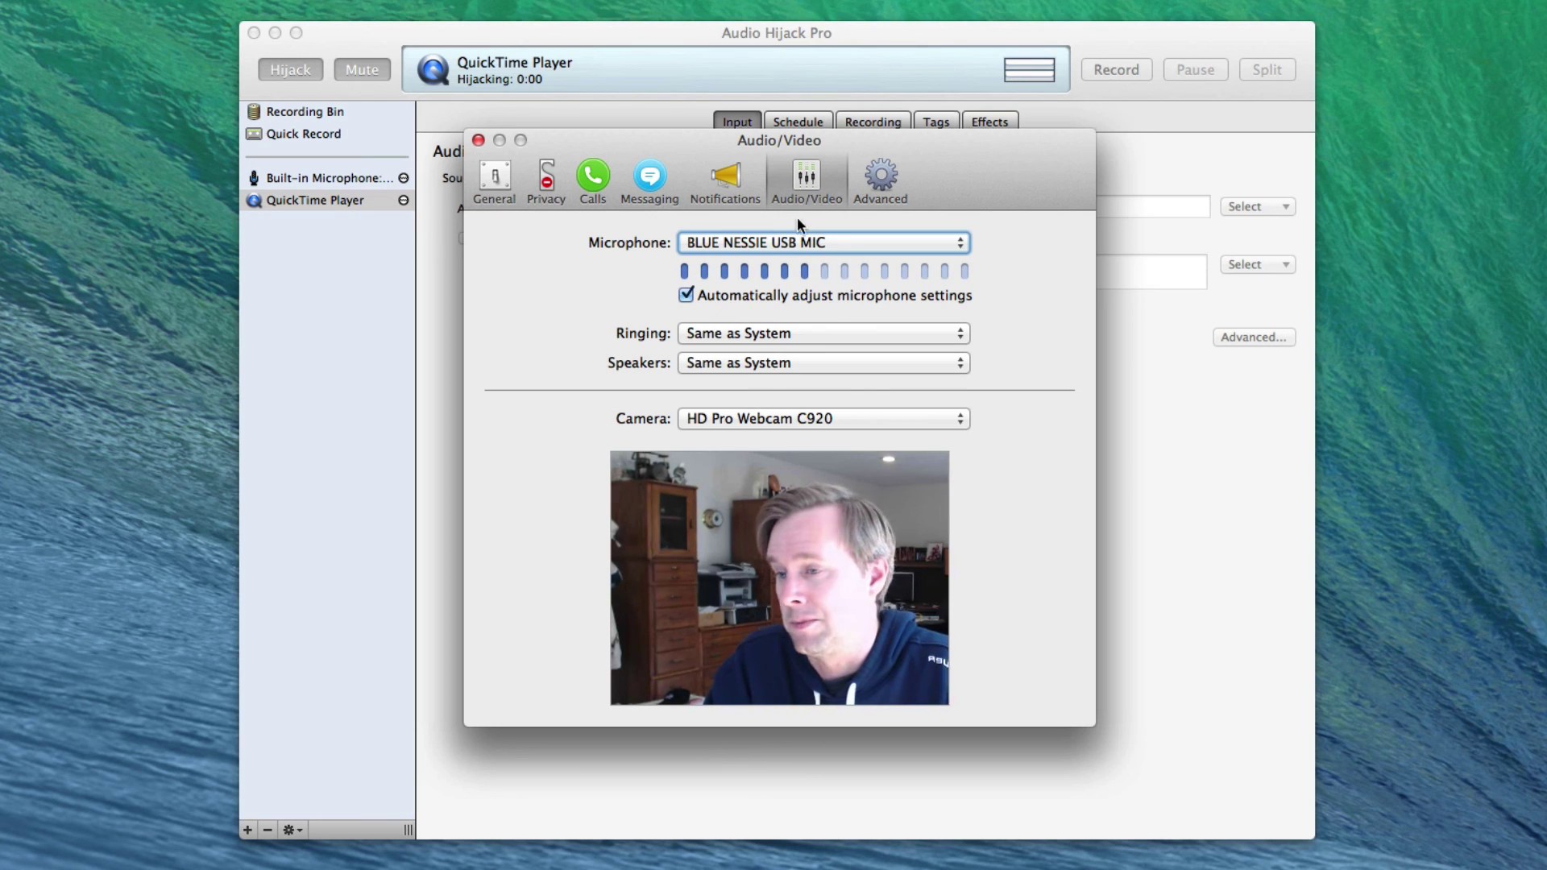
click(797, 244)
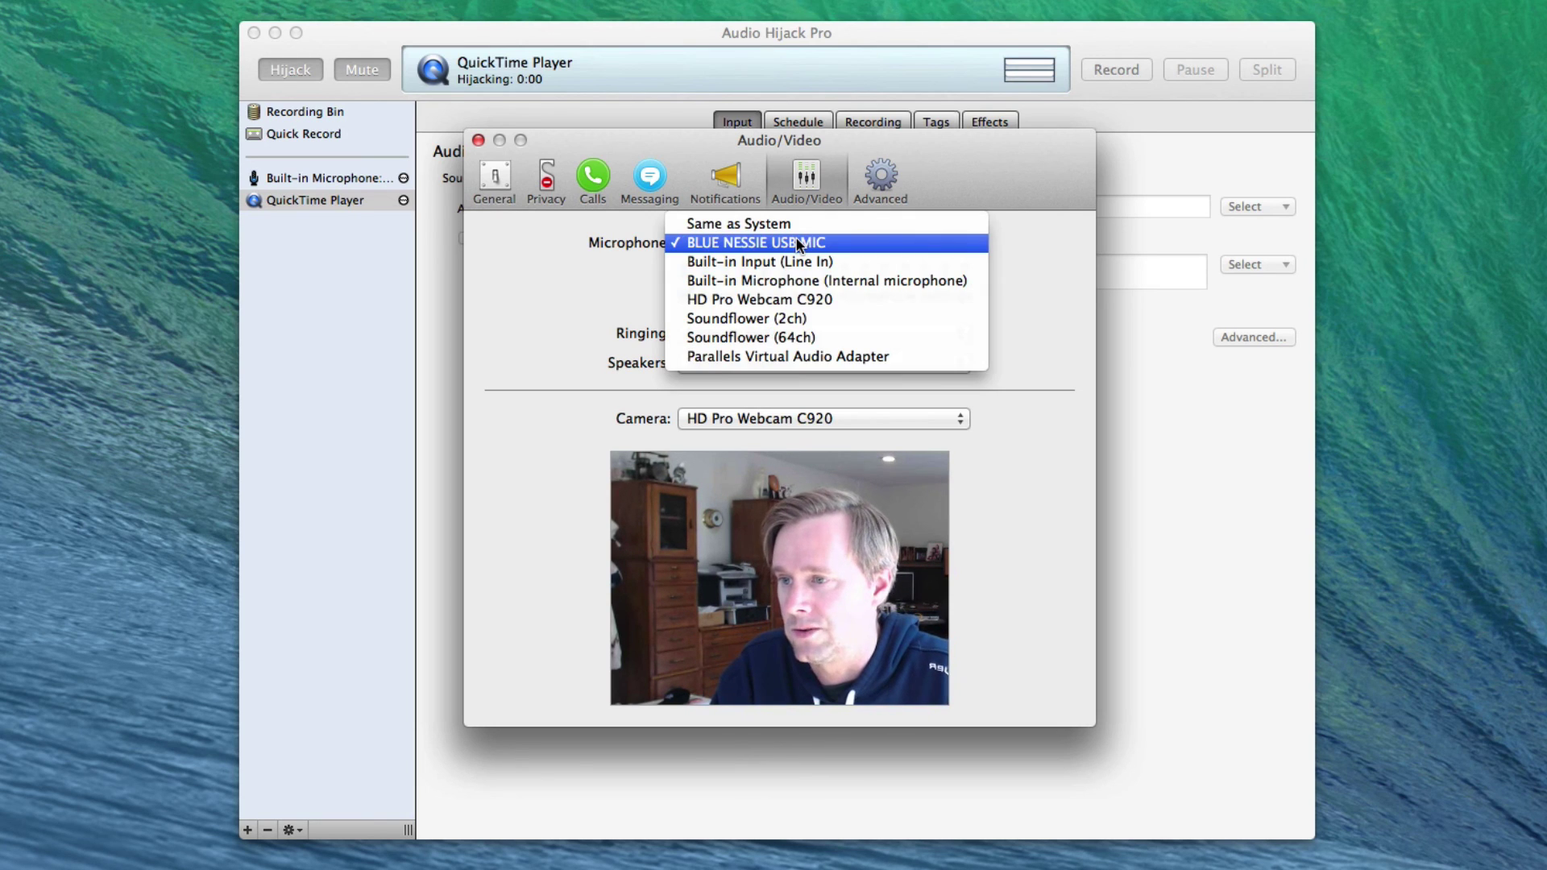
click(797, 318)
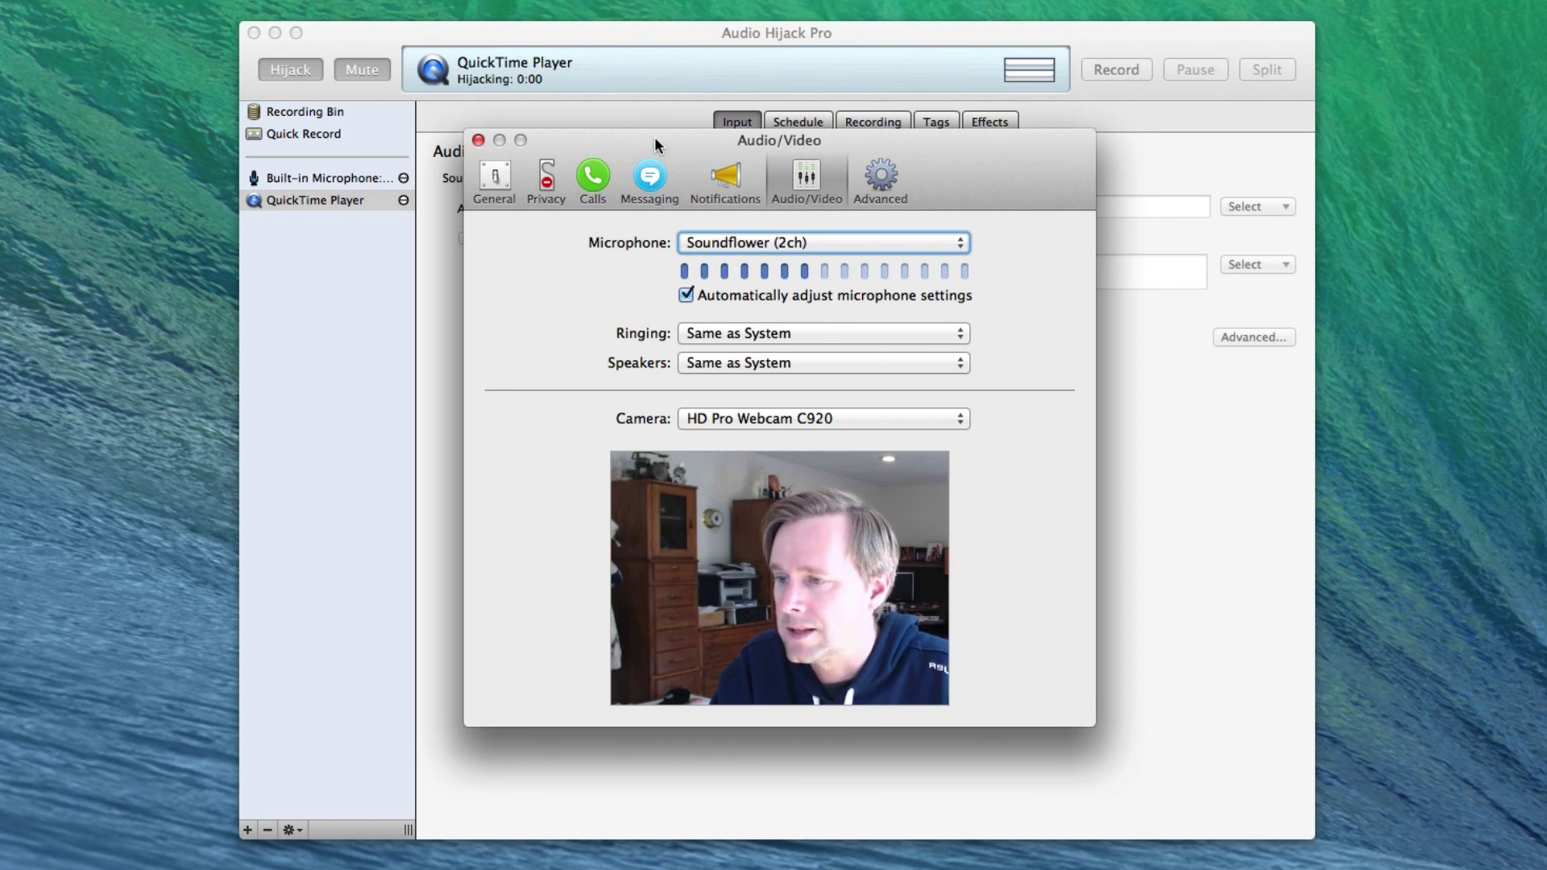
Step: Stop and restart hijacking on the Built-in Microphone session so its timer resets to 0:00
click(347, 198)
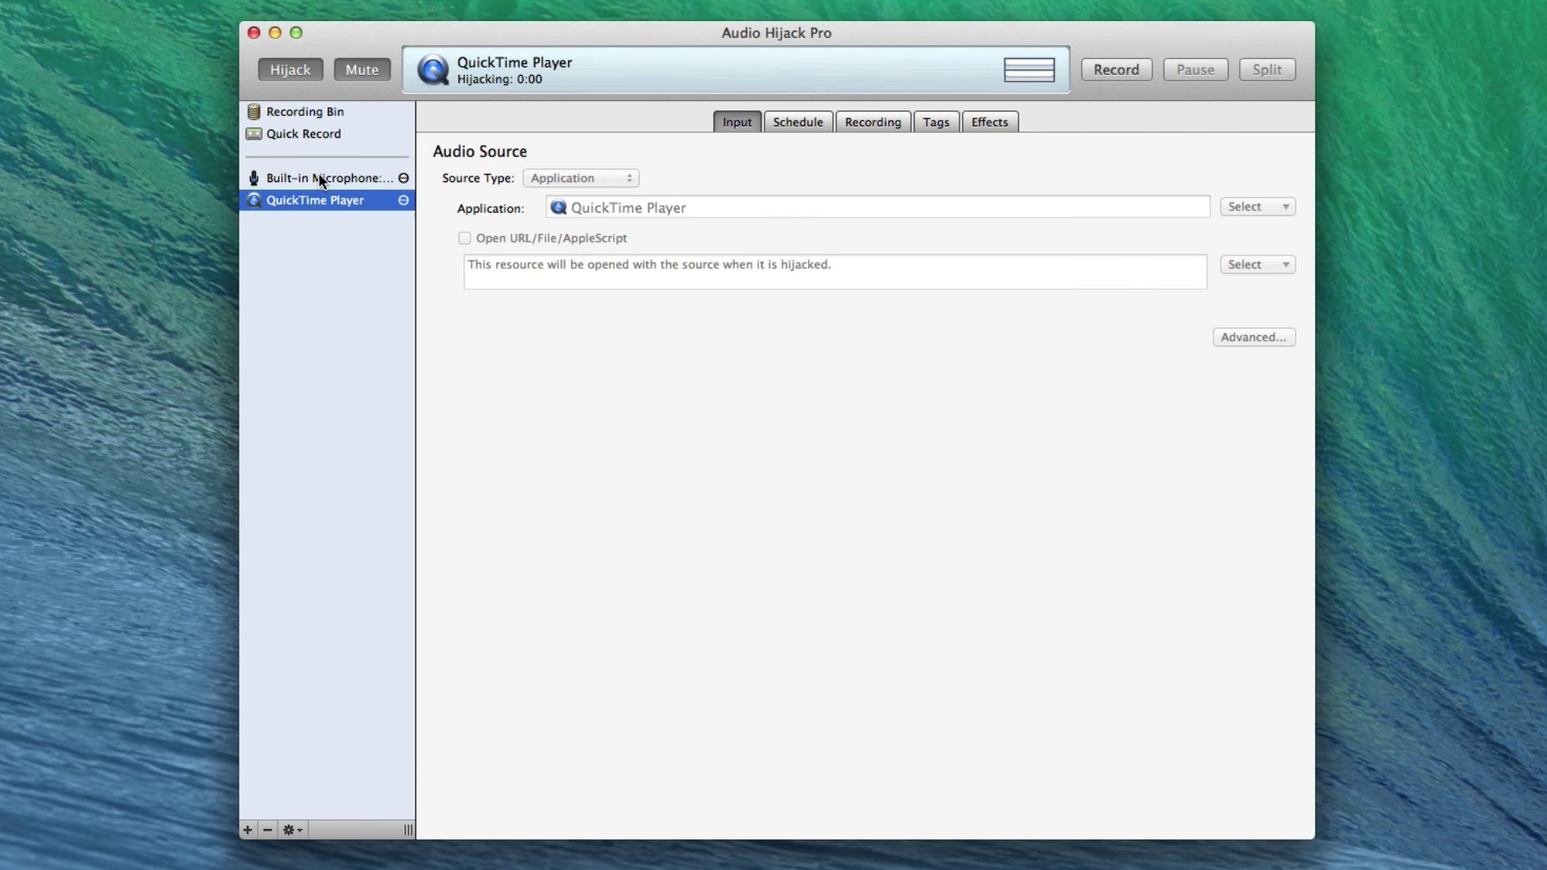
click(319, 178)
click(292, 71)
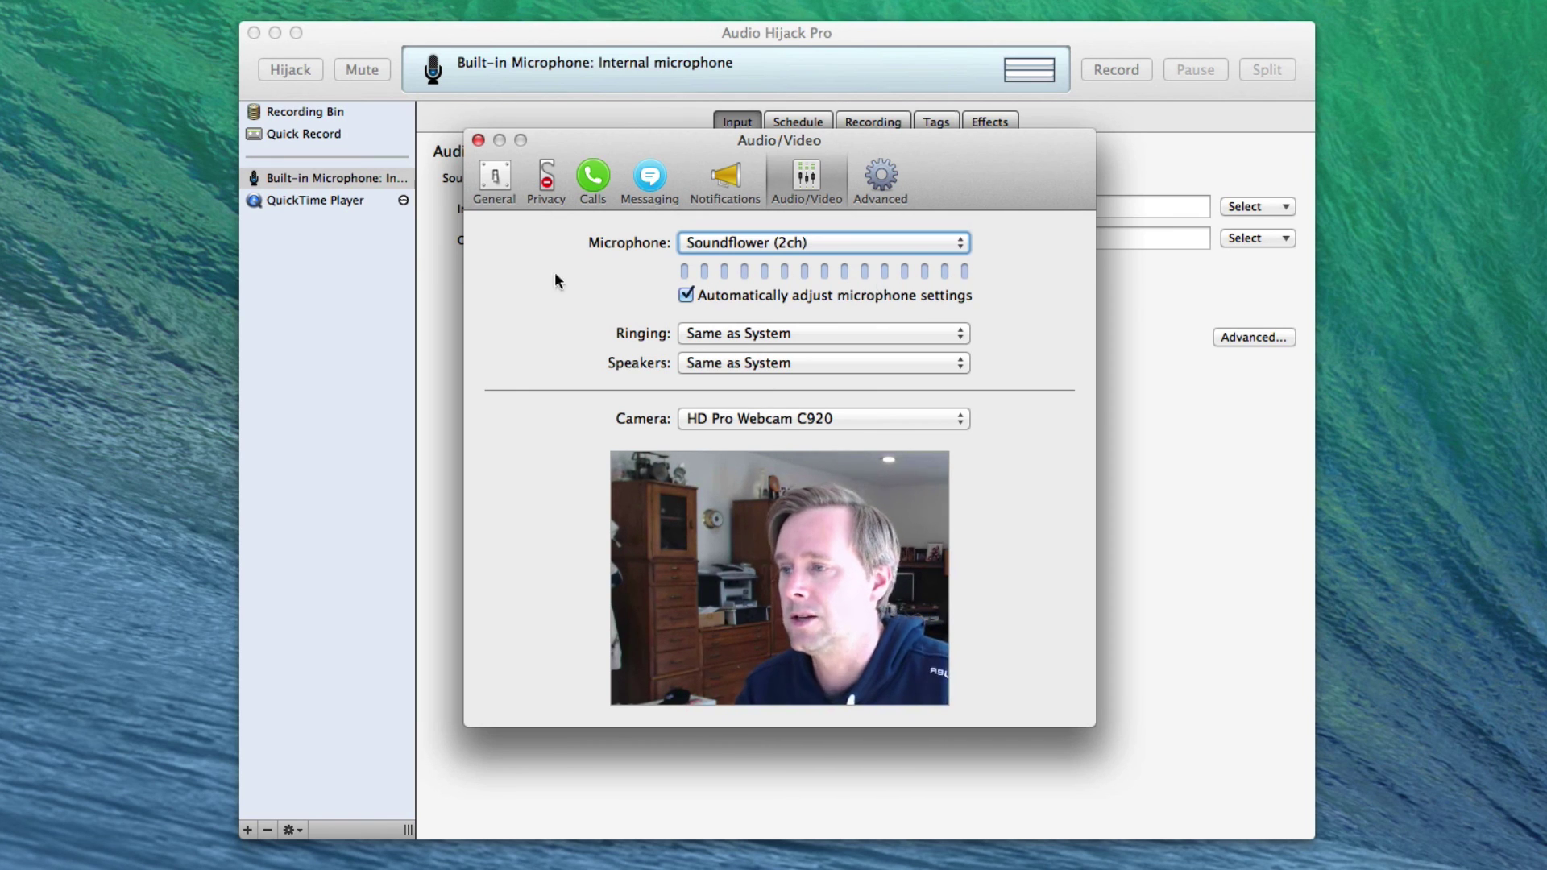
click(364, 264)
click(284, 74)
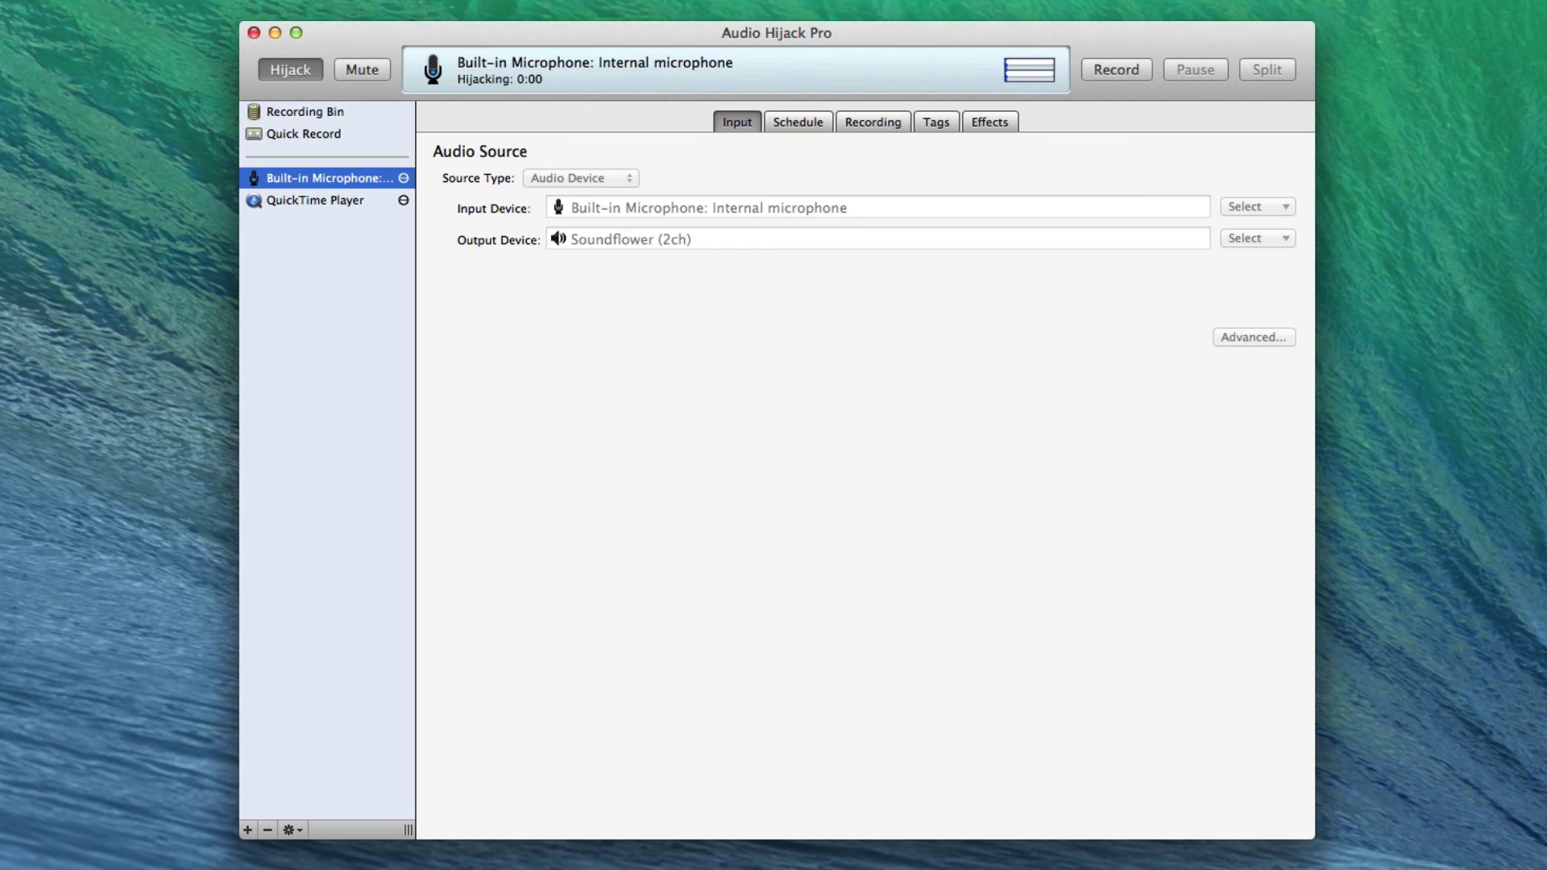